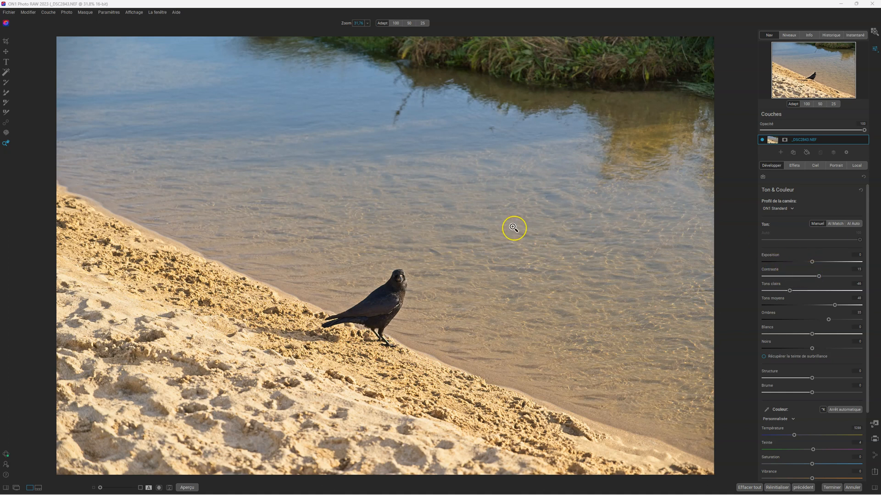
Set the interface font size to Large in the preferences and accept the change.
{"action": "left_click", "coordinate": [10, 14]}
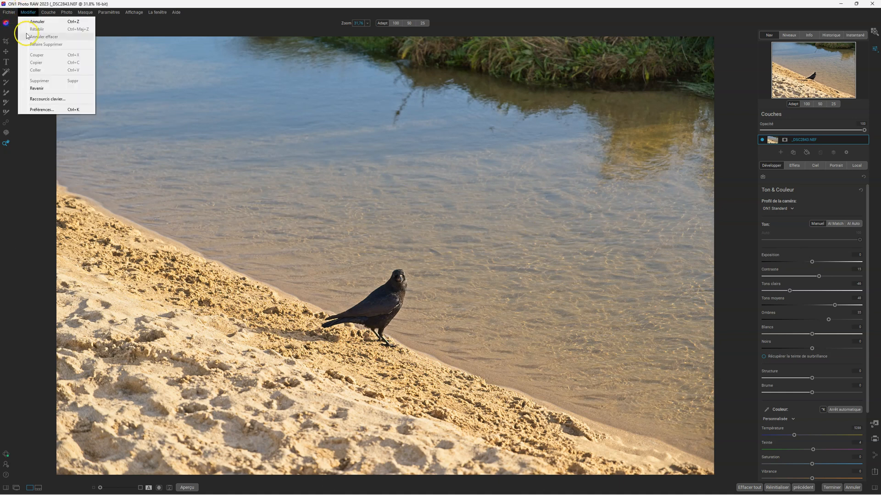
{"action": "left_click", "coordinate": [40, 111]}
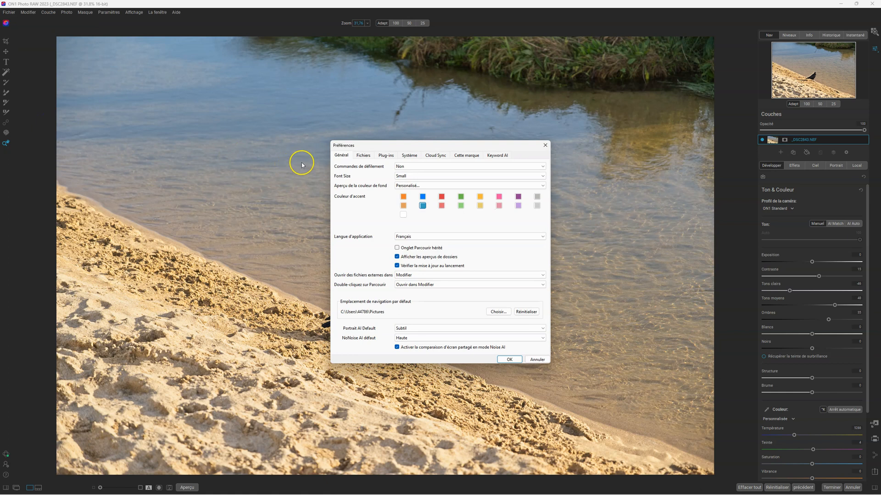
{"action": "left_click", "coordinate": [410, 177]}
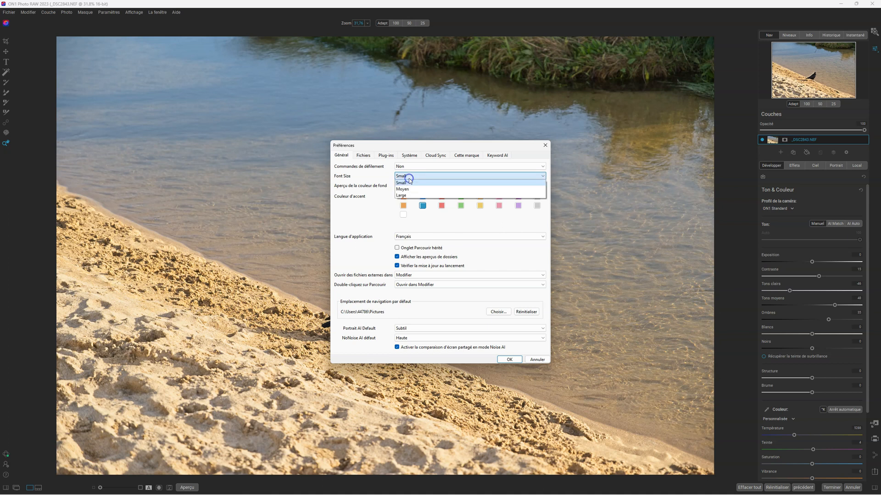
{"action": "left_click", "coordinate": [407, 187]}
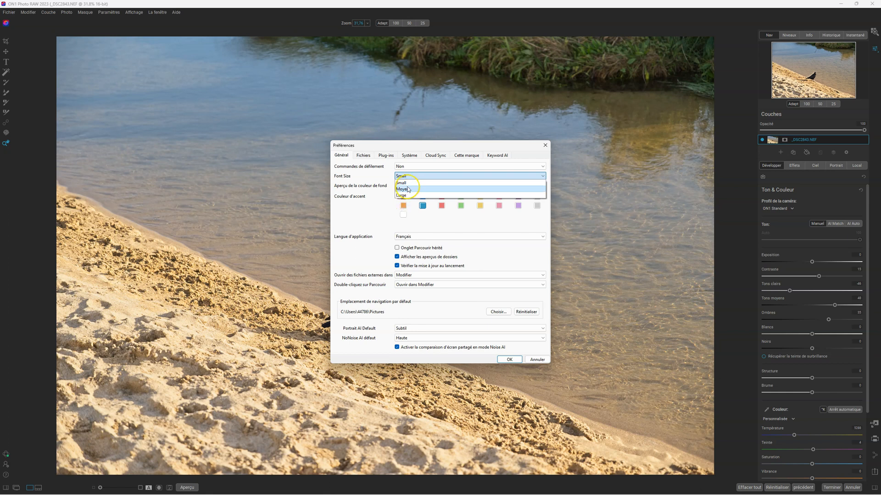
{"action": "left_click", "coordinate": [406, 197]}
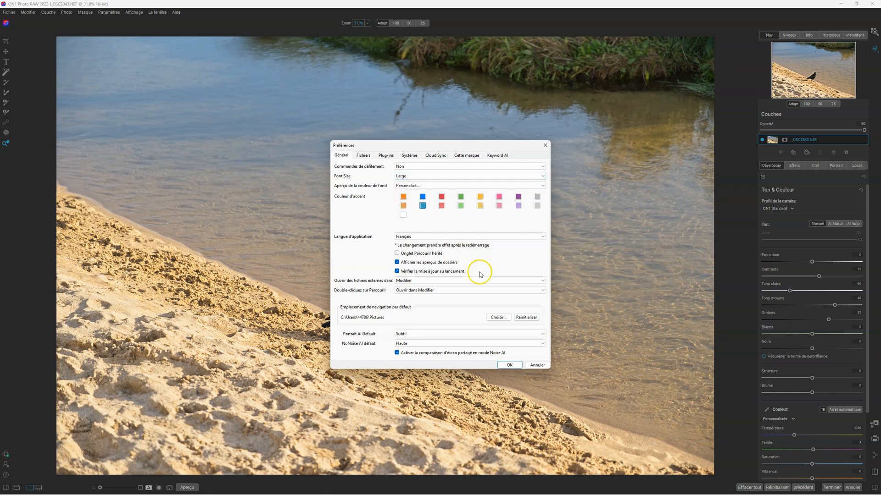
{"action": "left_click", "coordinate": [510, 365]}
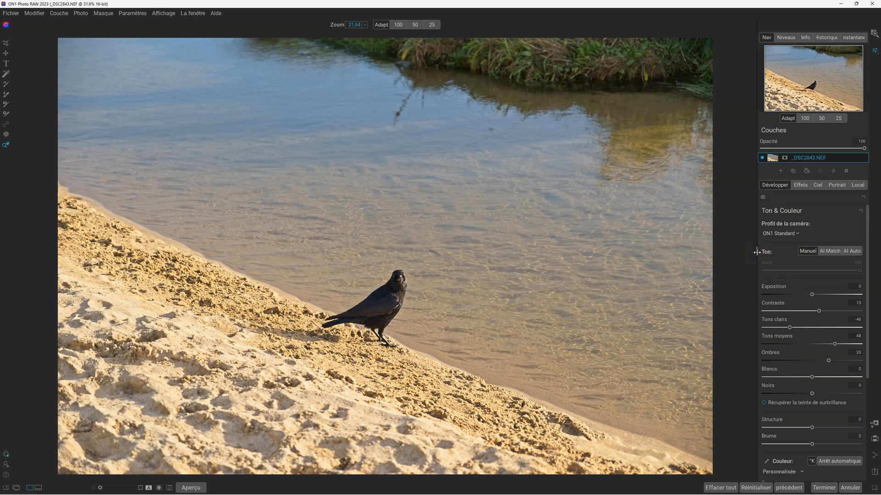
Widen the adjustments area beside the photo, and briefly show and hide the presets browser.
{"action": "left_click_drag", "start_coordinate": [757, 253], "coordinate": [694, 256]}
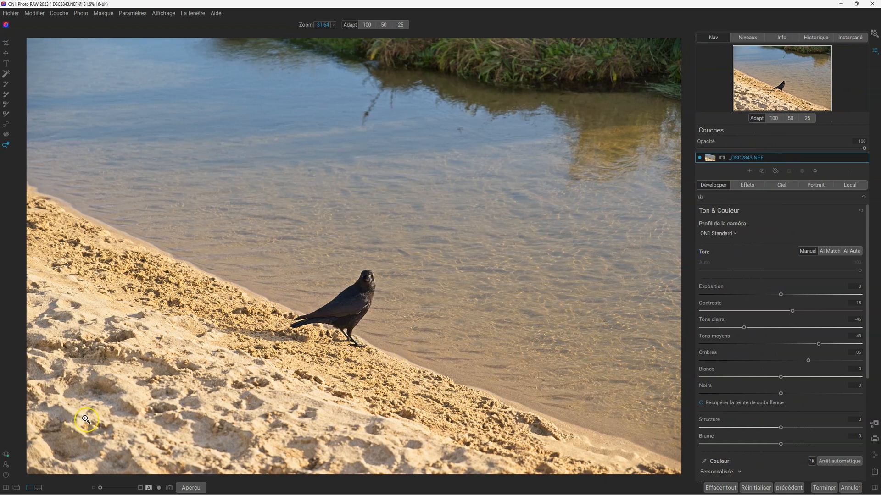
{"action": "left_click", "coordinate": [6, 489]}
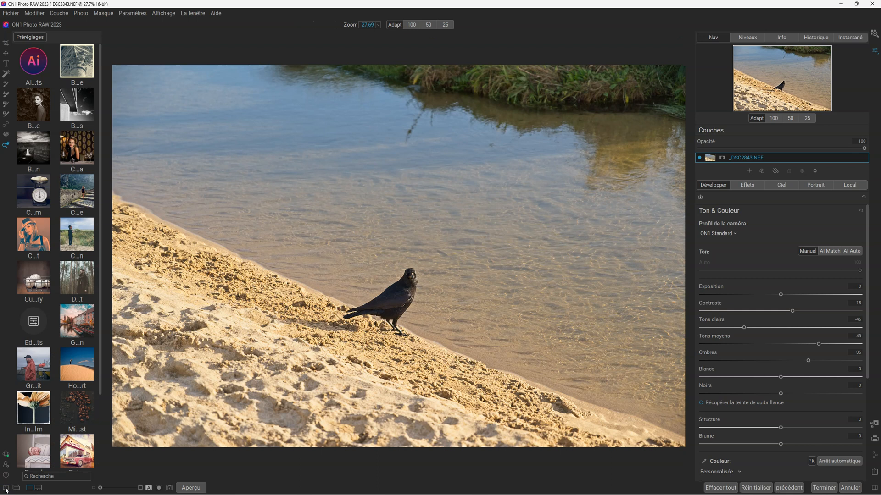
{"action": "left_click", "coordinate": [6, 489]}
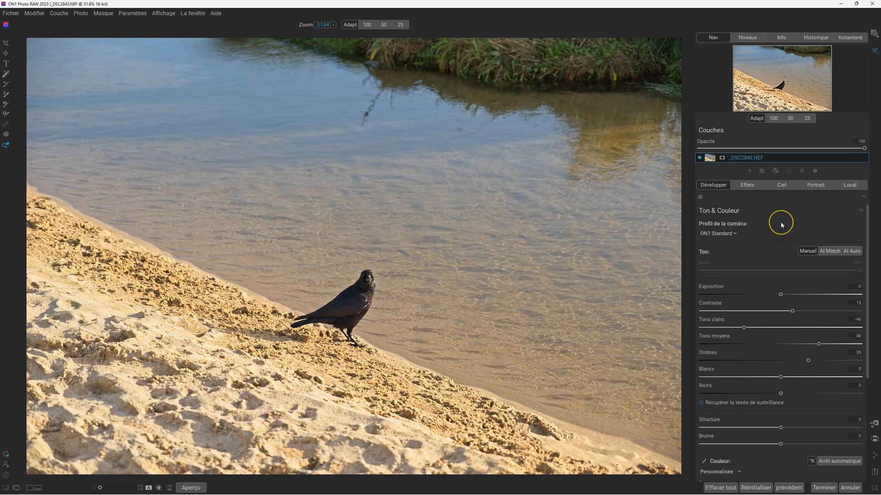
{"action": "left_click", "coordinate": [720, 210]}
Start cropping the crow photo and set the composition overlay to Grid.
{"action": "left_click", "coordinate": [6, 44]}
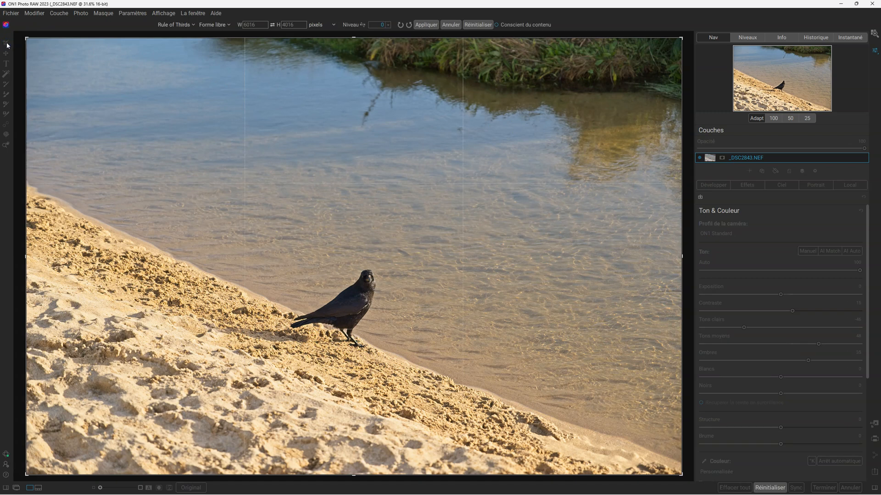
{"action": "left_click", "coordinate": [193, 25]}
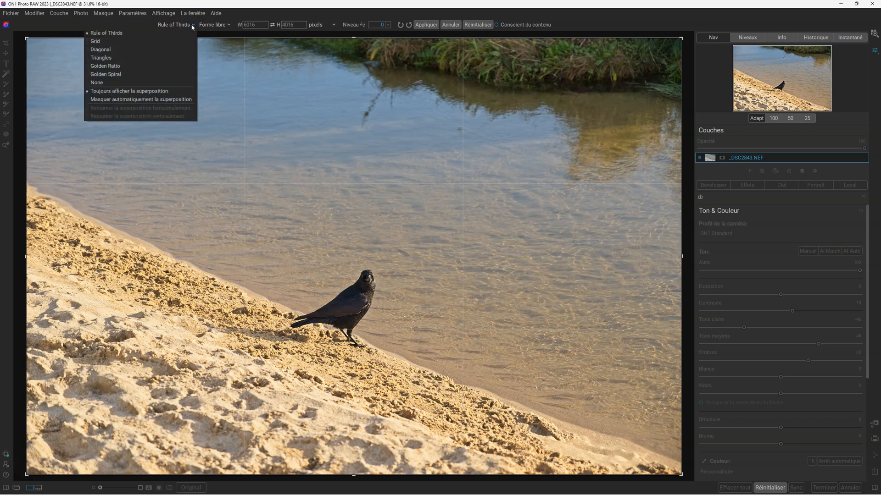
{"action": "left_click", "coordinate": [105, 43]}
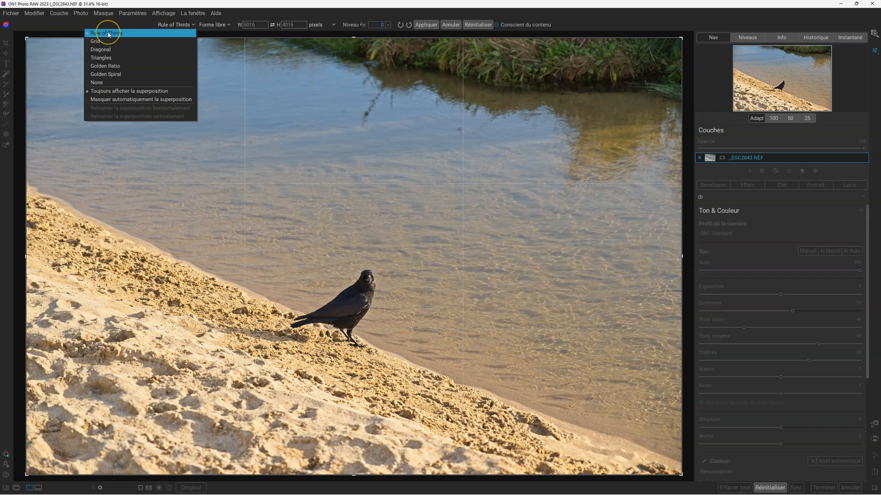
{"action": "left_click", "coordinate": [108, 41]}
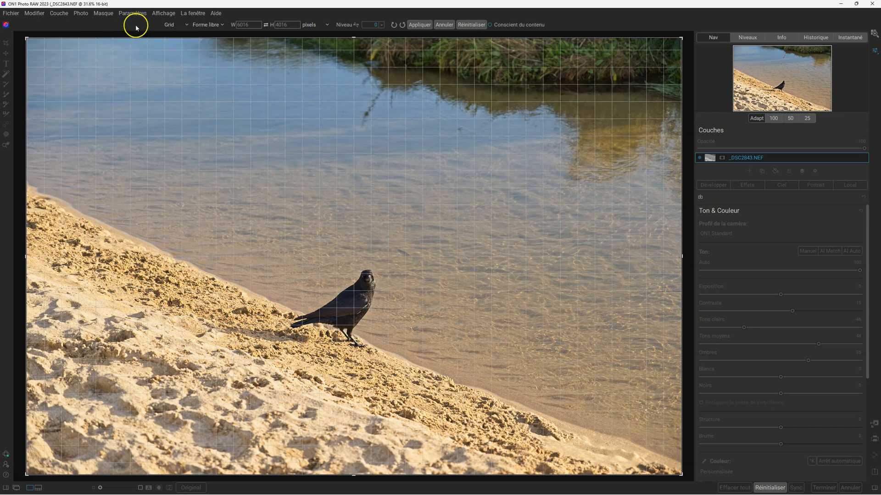
Try the Diagonal, Triangles and Golden Ratio overlays on the crop frame in turn.
{"action": "left_click", "coordinate": [177, 26]}
{"action": "left_click", "coordinate": [126, 47]}
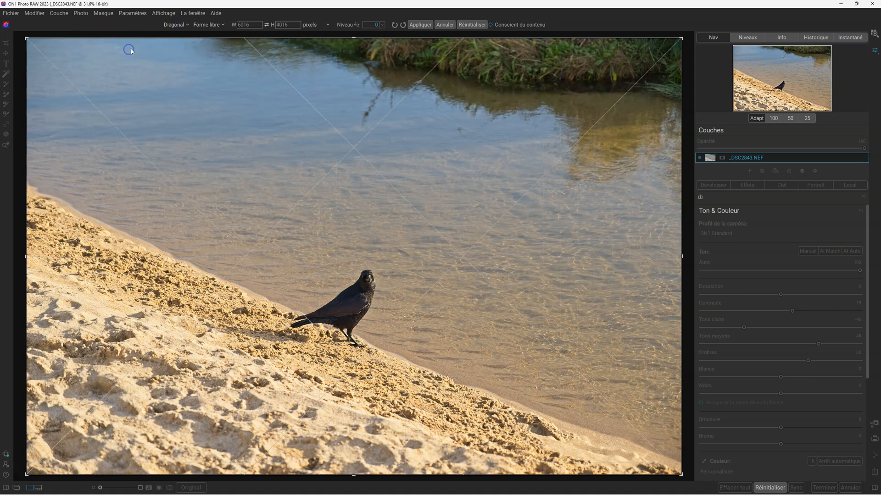
{"action": "left_click", "coordinate": [181, 28]}
{"action": "left_click", "coordinate": [127, 55]}
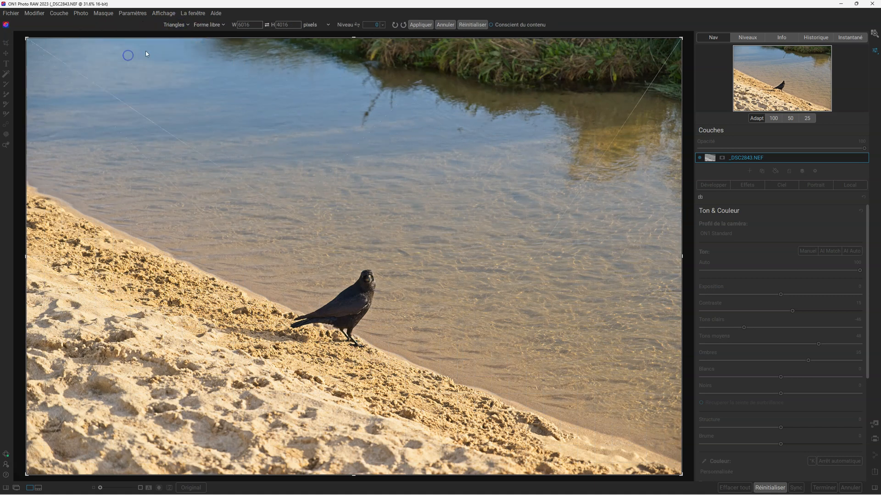
{"action": "left_click", "coordinate": [178, 26]}
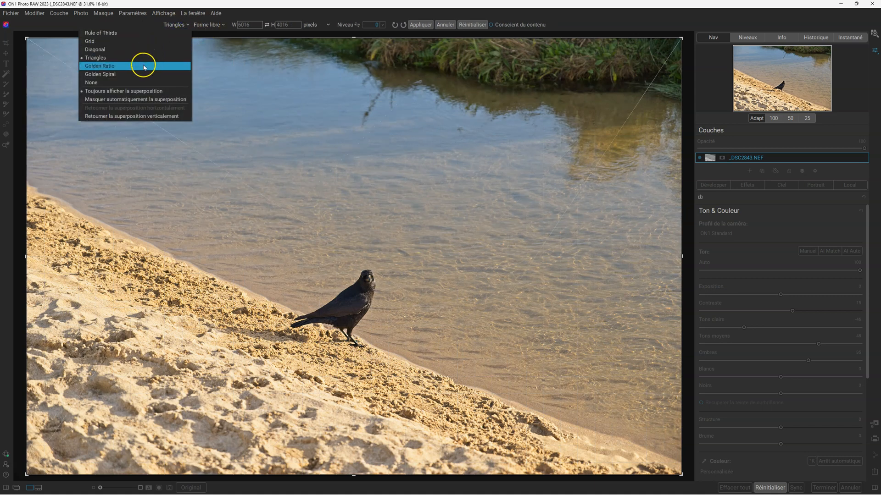
{"action": "left_click", "coordinate": [144, 64]}
Set the crop overlay to Golden Spiral, compare it with None, and restore Golden Spiral.
{"action": "left_click", "coordinate": [181, 25]}
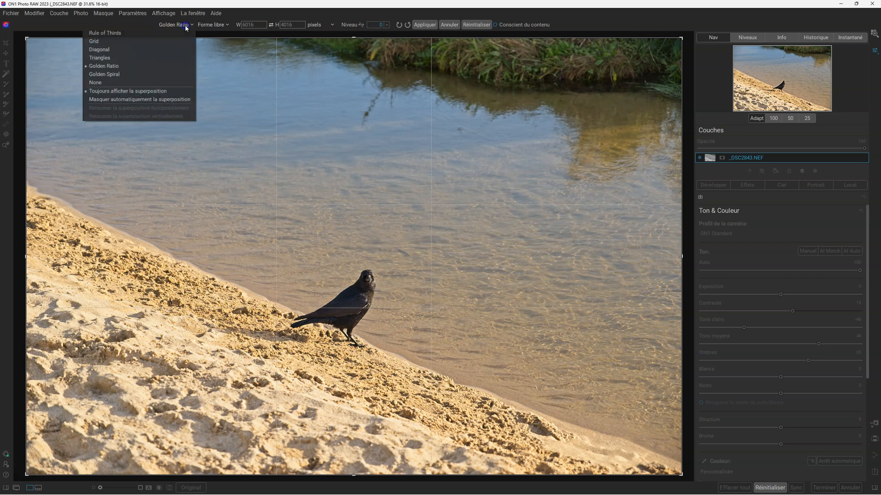
{"action": "left_click", "coordinate": [139, 73]}
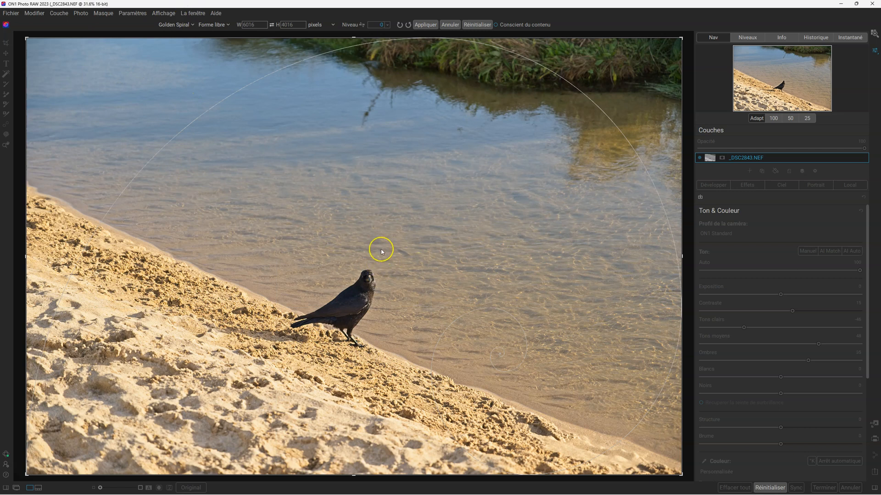
{"action": "left_click", "coordinate": [192, 25]}
{"action": "left_click", "coordinate": [146, 83]}
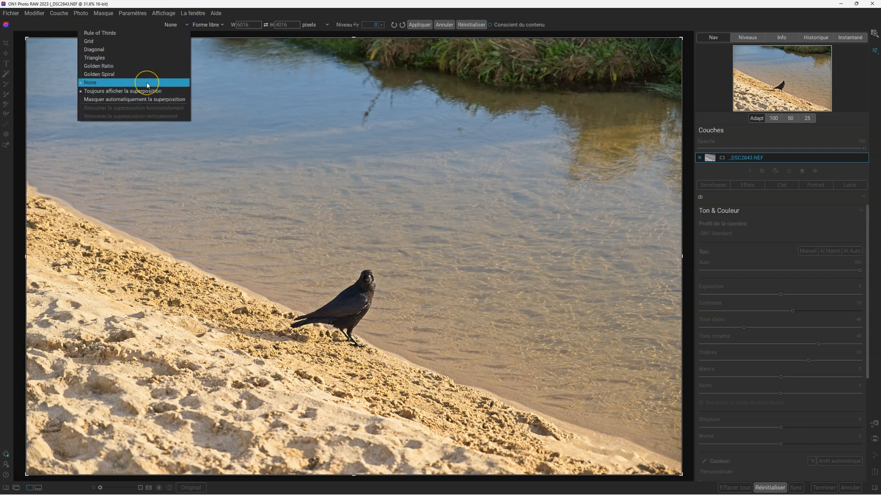
{"action": "left_click", "coordinate": [147, 76]}
Flip the Golden Spiral overlay vertically and horizontally, and flip it back in both directions.
{"action": "left_click", "coordinate": [183, 25]}
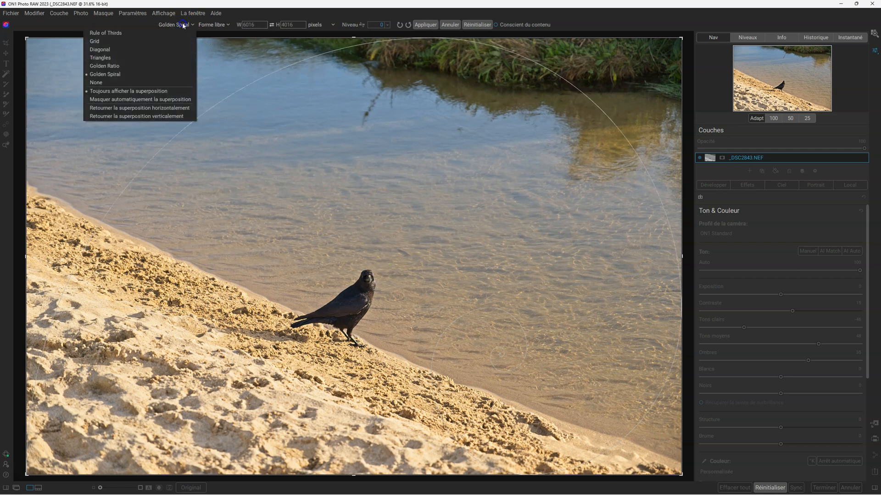
{"action": "left_click", "coordinate": [151, 120]}
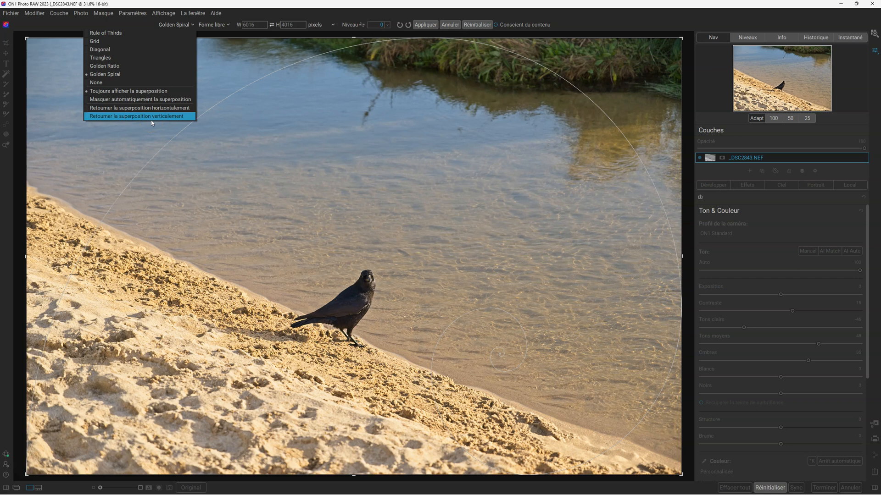
{"action": "left_click", "coordinate": [152, 117]}
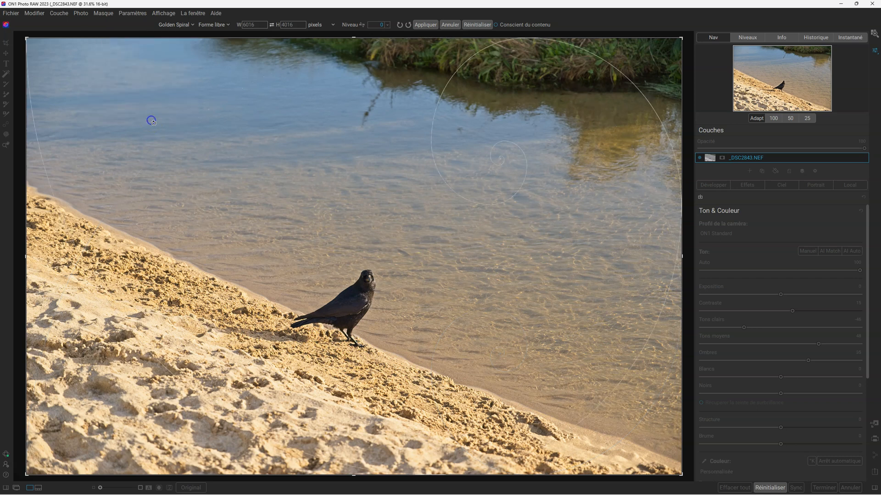
{"action": "left_click", "coordinate": [177, 25]}
{"action": "left_click", "coordinate": [165, 110]}
{"action": "left_click", "coordinate": [182, 26]}
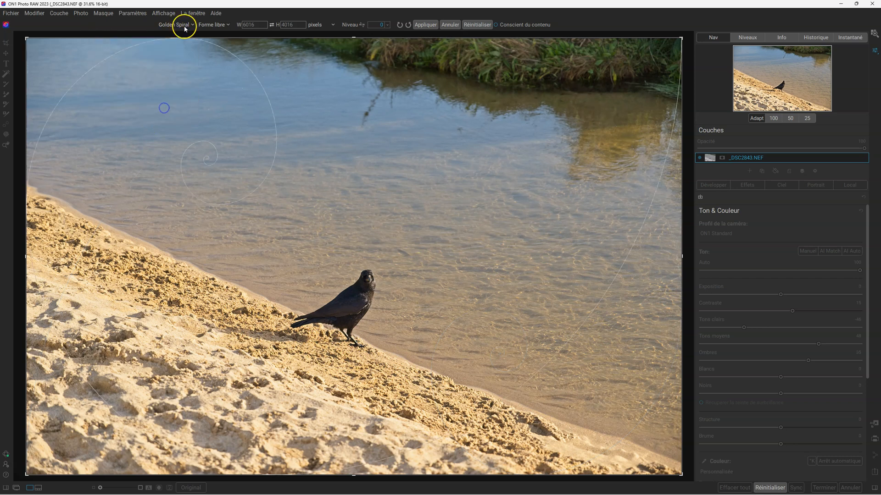
{"action": "left_click", "coordinate": [169, 115]}
{"action": "left_click", "coordinate": [176, 24]}
{"action": "left_click", "coordinate": [159, 110]}
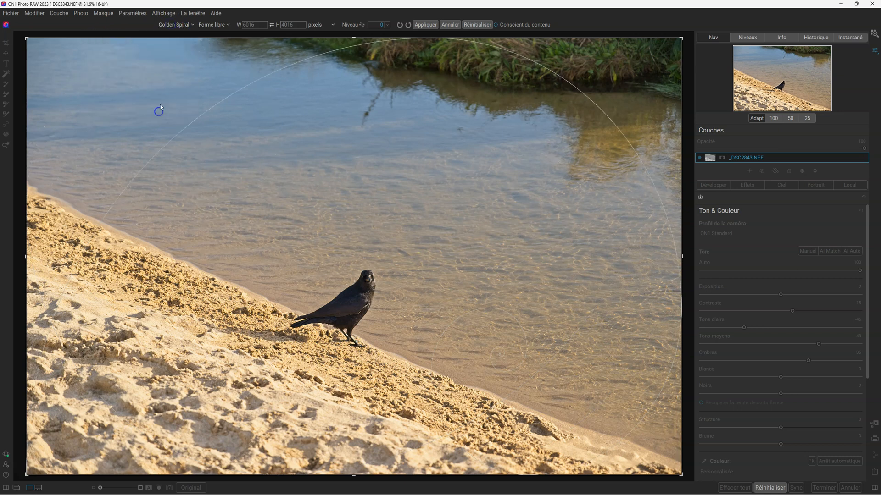
Set the crop overlay to hide automatically and shrink the crop frame to about 4240 × 3428 pixels.
{"action": "left_click", "coordinate": [181, 25]}
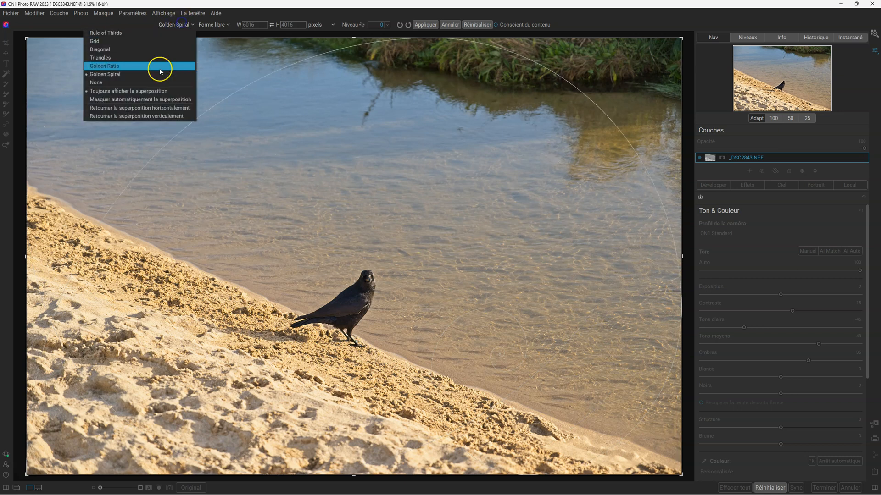
{"action": "left_click", "coordinate": [153, 99]}
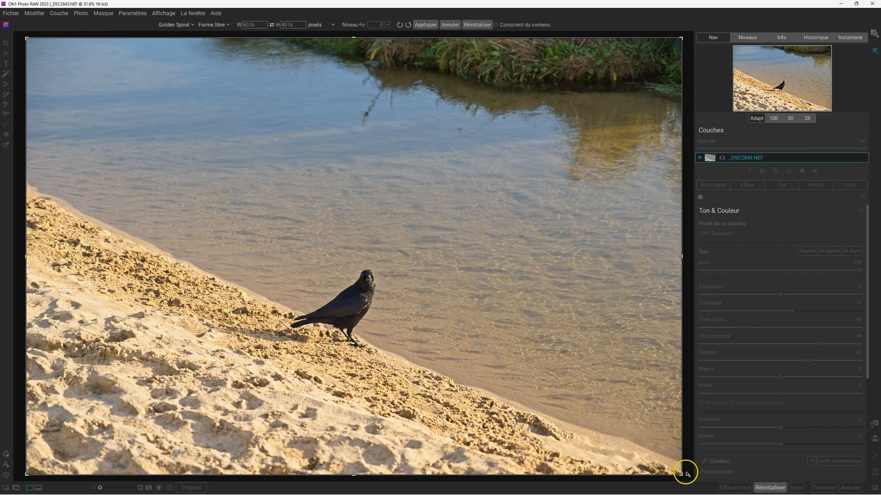
{"action": "left_click_drag", "start_coordinate": [681, 474], "coordinate": [583, 440]}
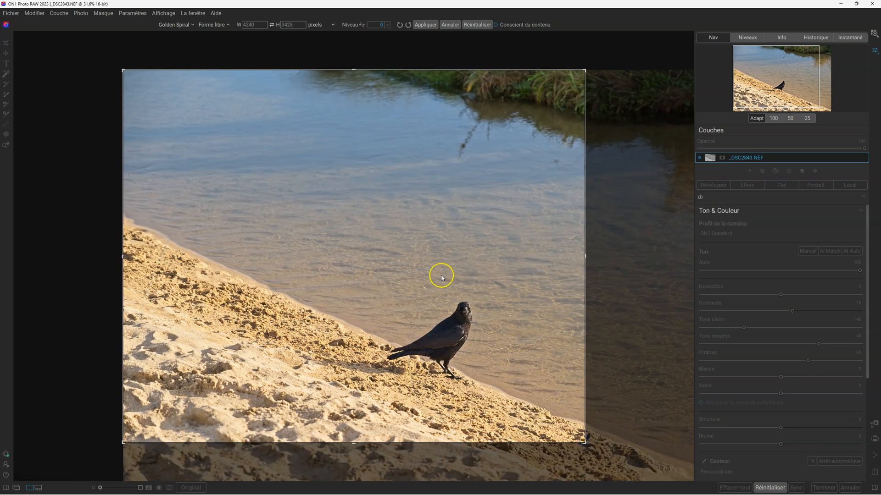
Set the crop overlay to always show and enlarge the crop frame to about 4365 × 3510 pixels.
{"action": "left_click", "coordinate": [191, 25]}
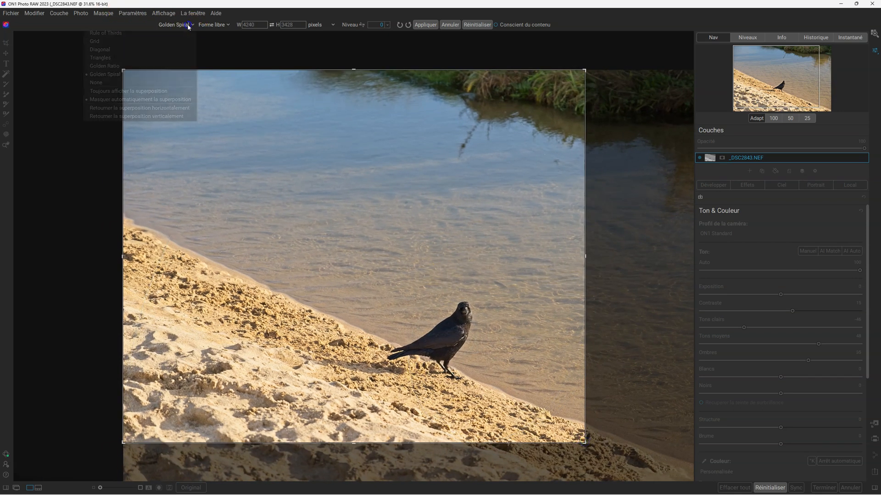
{"action": "left_click", "coordinate": [165, 94]}
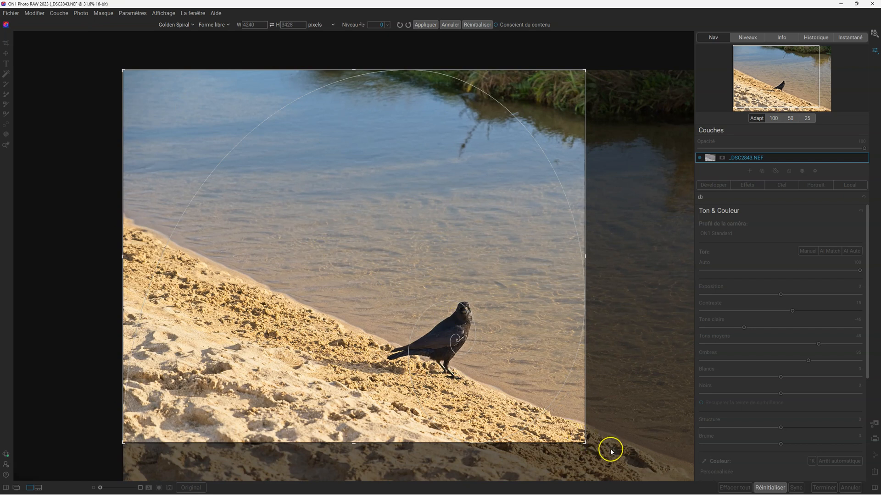
{"action": "left_click_drag", "start_coordinate": [584, 443], "coordinate": [655, 467]}
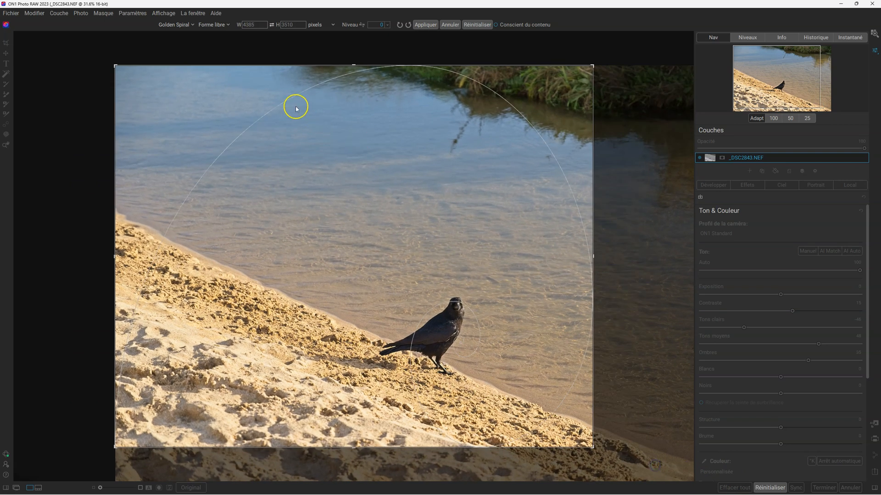
Set the overlay back to automatic hiding, resize the crop frame to about 4309 × 3371 pixels, and apply the crop.
{"action": "left_click", "coordinate": [186, 28]}
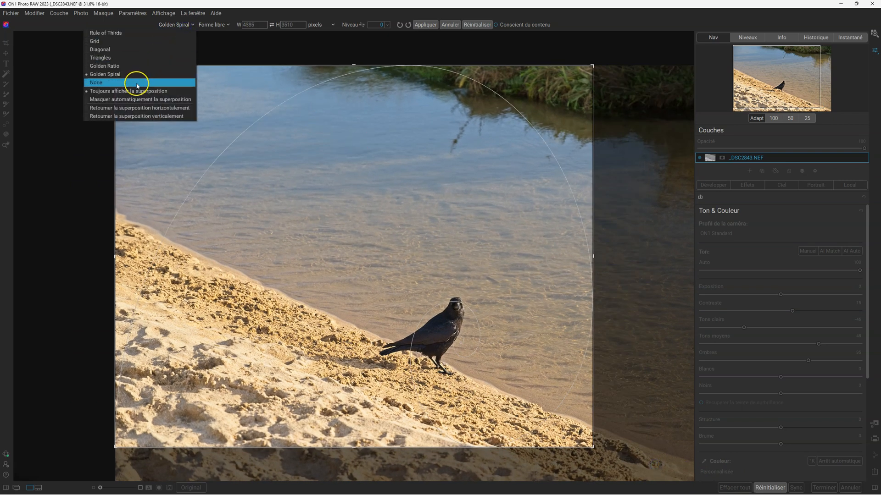
{"action": "left_click", "coordinate": [134, 99]}
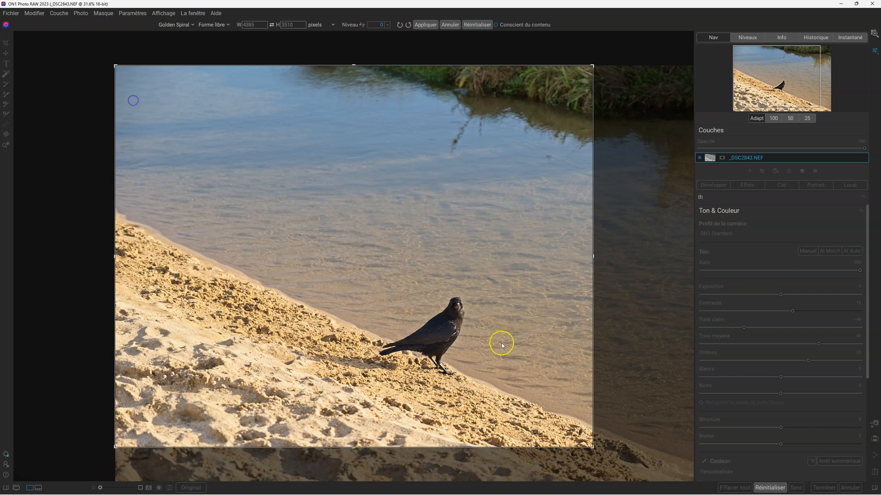
{"action": "mouse_move", "coordinate": [590, 445]}
{"action": "left_mouse_down"}
{"action": "mouse_move", "coordinate": [570, 436]}
{"action": "mouse_move", "coordinate": [621, 435]}
{"action": "mouse_move", "coordinate": [596, 448]}
{"action": "mouse_move", "coordinate": [589, 438]}
{"action": "left_mouse_up"}
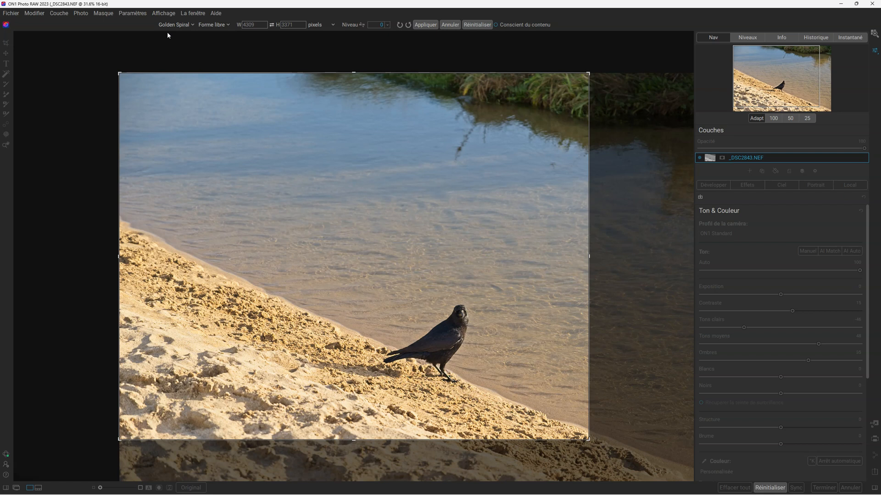
{"action": "key", "text": "Return"}
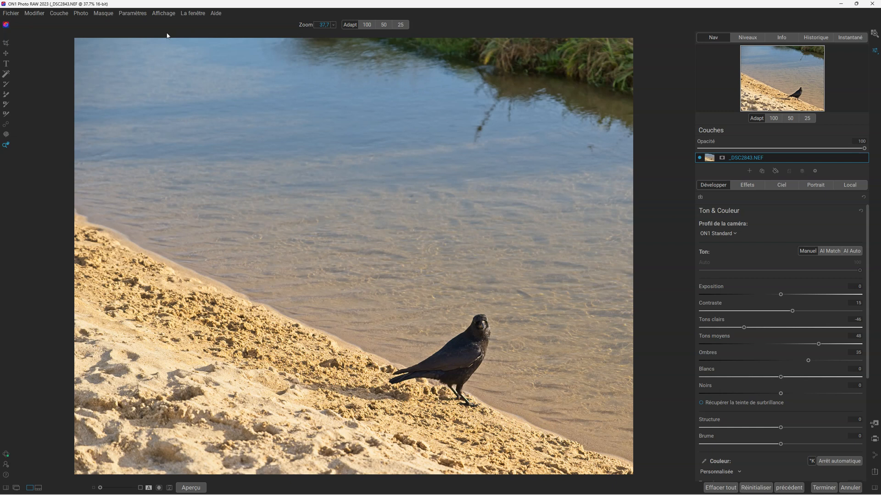
Duplicate the crow using the healing brush in Copier mode and place the copy higher on the shoreline beside the original.
{"action": "left_click", "coordinate": [6, 125]}
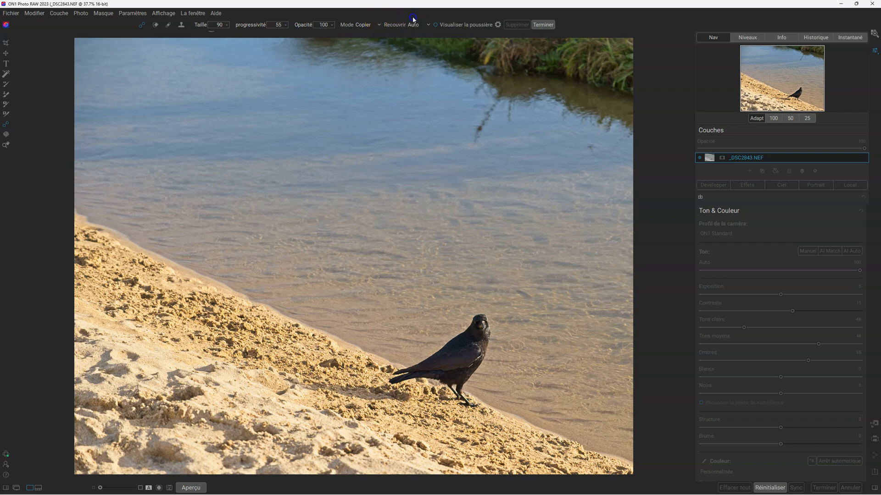
{"action": "left_click", "coordinate": [373, 26]}
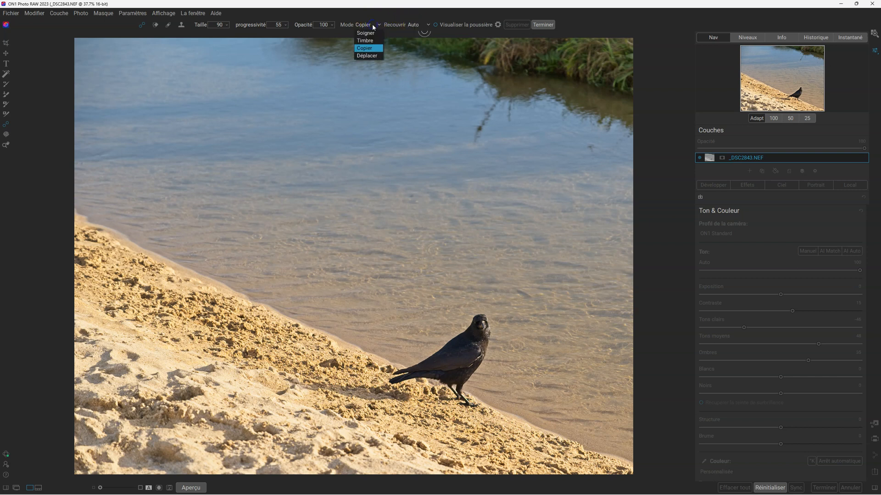
{"action": "left_click", "coordinate": [370, 51]}
{"action": "left_click", "coordinate": [369, 51]}
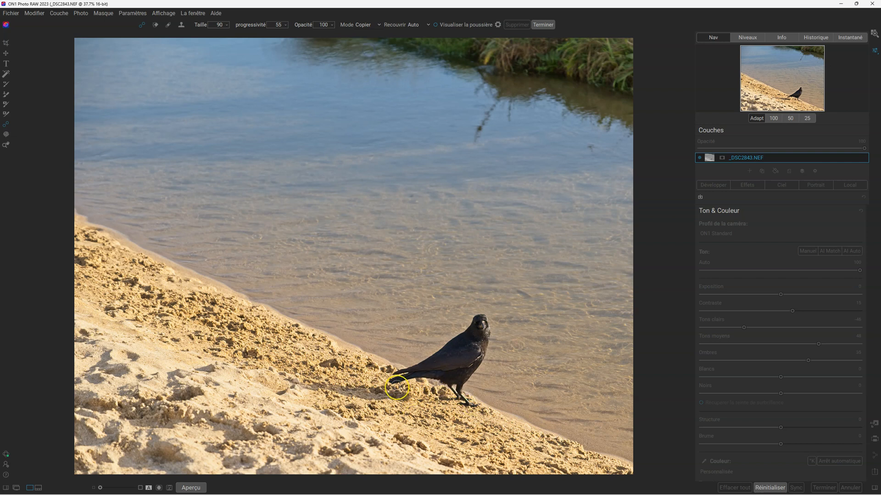
{"action": "mouse_move", "coordinate": [389, 384]}
{"action": "left_mouse_down"}
{"action": "mouse_move", "coordinate": [481, 316]}
{"action": "mouse_move", "coordinate": [485, 349]}
{"action": "mouse_move", "coordinate": [464, 382]}
{"action": "mouse_move", "coordinate": [472, 409]}
{"action": "mouse_move", "coordinate": [449, 385]}
{"action": "mouse_move", "coordinate": [472, 375]}
{"action": "mouse_move", "coordinate": [460, 392]}
{"action": "mouse_move", "coordinate": [481, 322]}
{"action": "mouse_move", "coordinate": [480, 354]}
{"action": "mouse_move", "coordinate": [481, 332]}
{"action": "mouse_move", "coordinate": [418, 374]}
{"action": "mouse_move", "coordinate": [456, 376]}
{"action": "mouse_move", "coordinate": [407, 374]}
{"action": "mouse_move", "coordinate": [458, 361]}
{"action": "mouse_move", "coordinate": [472, 341]}
{"action": "mouse_move", "coordinate": [432, 373]}
{"action": "mouse_move", "coordinate": [474, 327]}
{"action": "mouse_move", "coordinate": [471, 354]}
{"action": "mouse_move", "coordinate": [457, 373]}
{"action": "mouse_move", "coordinate": [466, 358]}
{"action": "mouse_move", "coordinate": [444, 373]}
{"action": "mouse_move", "coordinate": [467, 355]}
{"action": "left_mouse_up"}
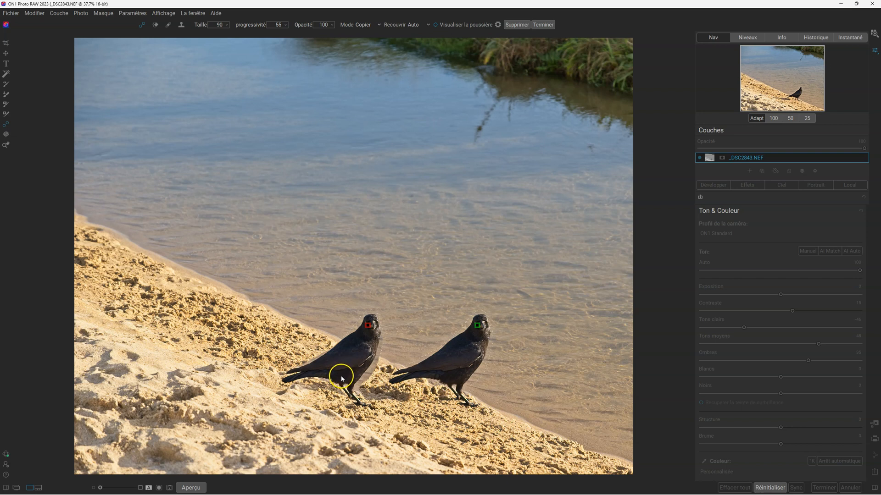
{"action": "left_click_drag", "start_coordinate": [345, 366], "coordinate": [346, 324]}
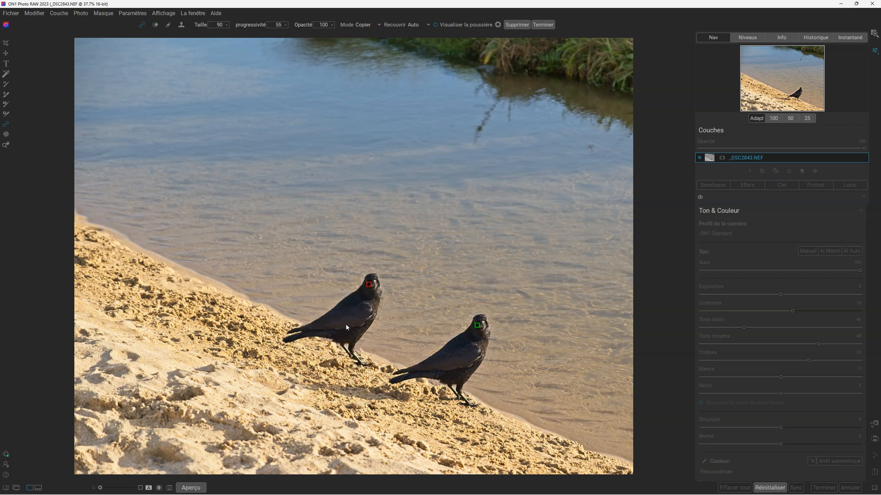
{"action": "left_click_drag", "start_coordinate": [346, 325], "coordinate": [347, 324]}
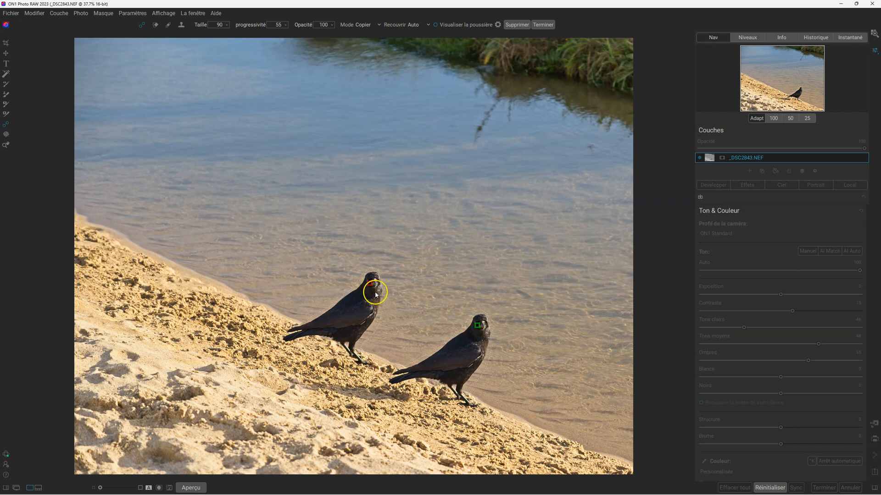
Scale down the copied crow, reposition it on the shoreline, and finish the healing edit.
{"action": "left_click", "coordinate": [378, 294]}
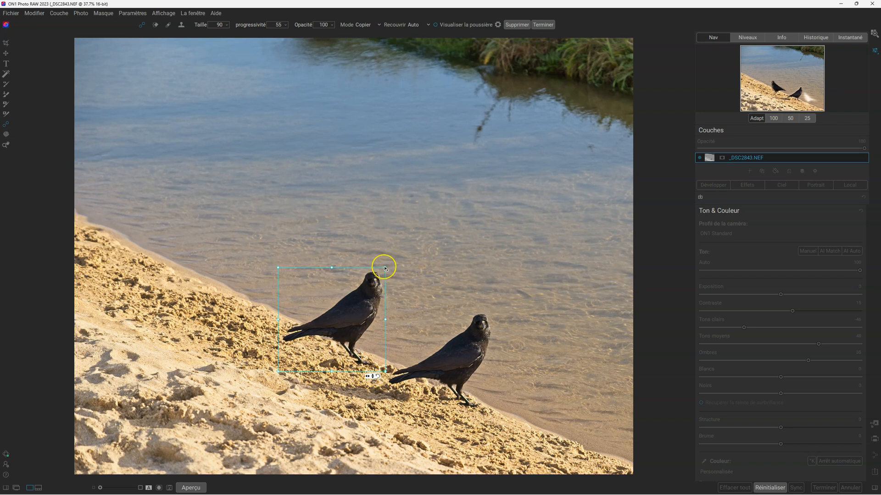
{"action": "left_click_drag", "start_coordinate": [385, 269], "coordinate": [377, 275]}
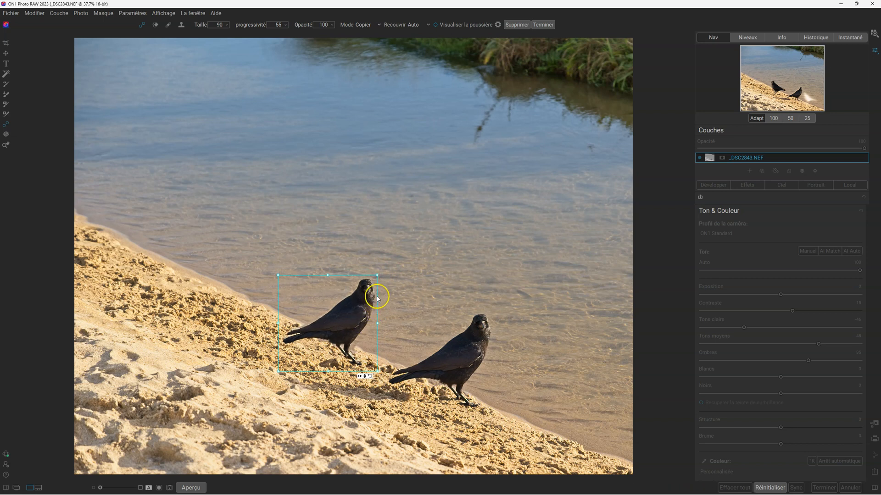
{"action": "left_click_drag", "start_coordinate": [378, 276], "coordinate": [378, 284]}
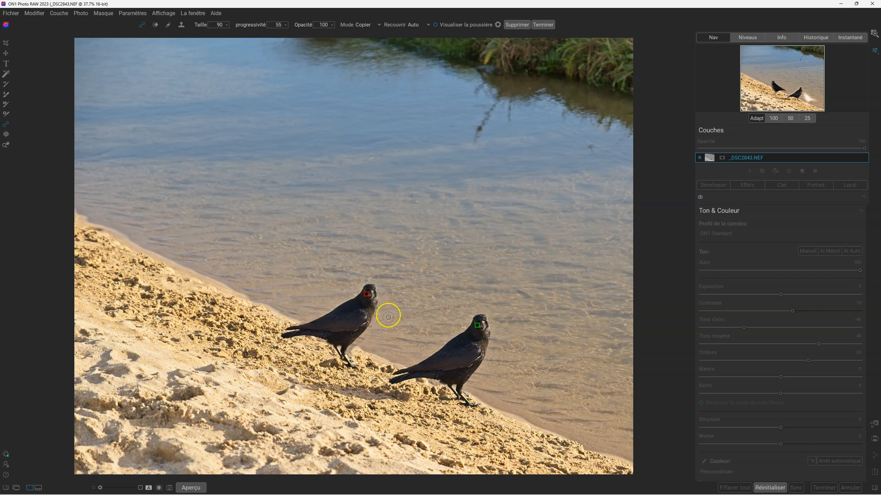
{"action": "left_click_drag", "start_coordinate": [348, 327], "coordinate": [342, 320]}
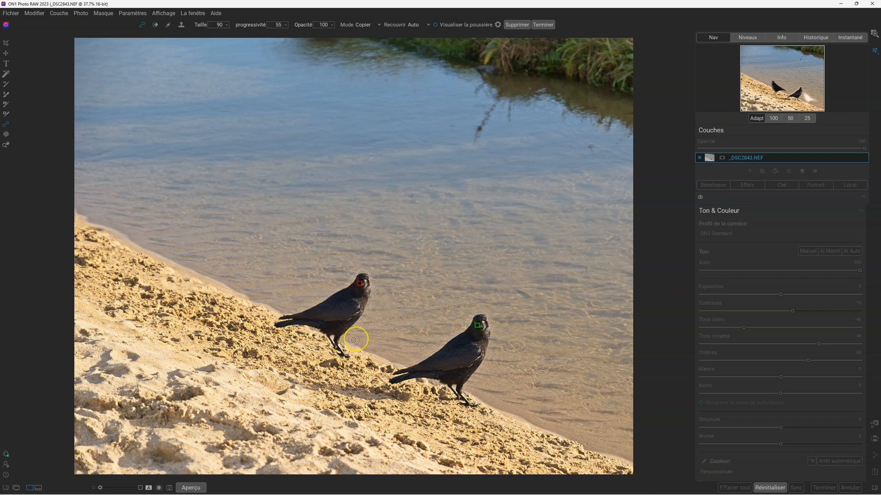
{"action": "left_click", "coordinate": [352, 310]}
{"action": "left_click_drag", "start_coordinate": [277, 260], "coordinate": [292, 268]}
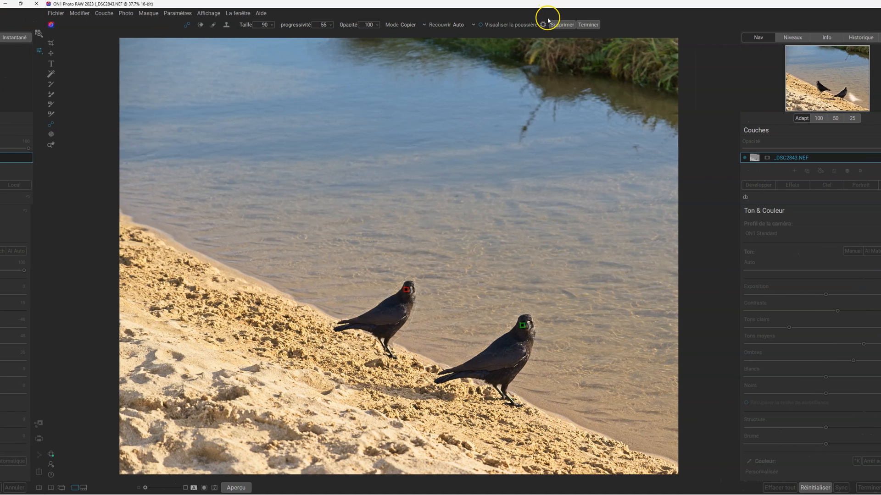
{"action": "left_click", "coordinate": [588, 24]}
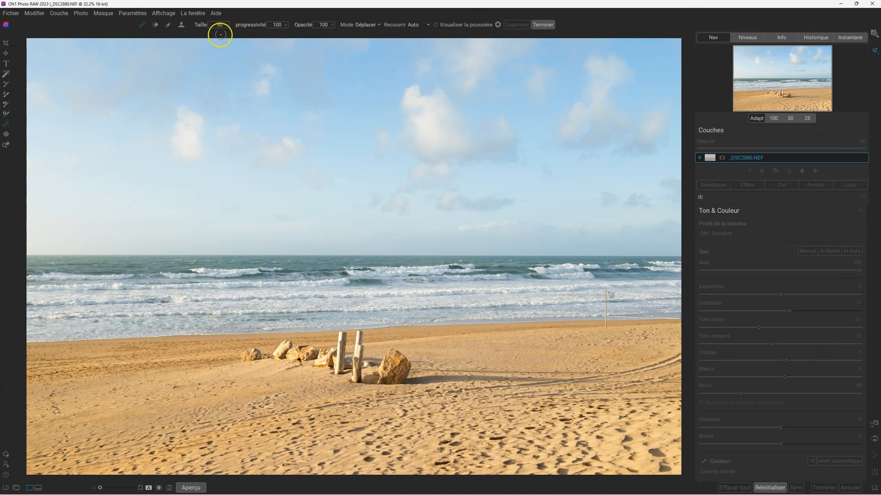
Using the healing brush in Déplacer mode at size 200, relocate the small leftmost rock farther left and slightly lower on the sand.
{"action": "left_click", "coordinate": [378, 25]}
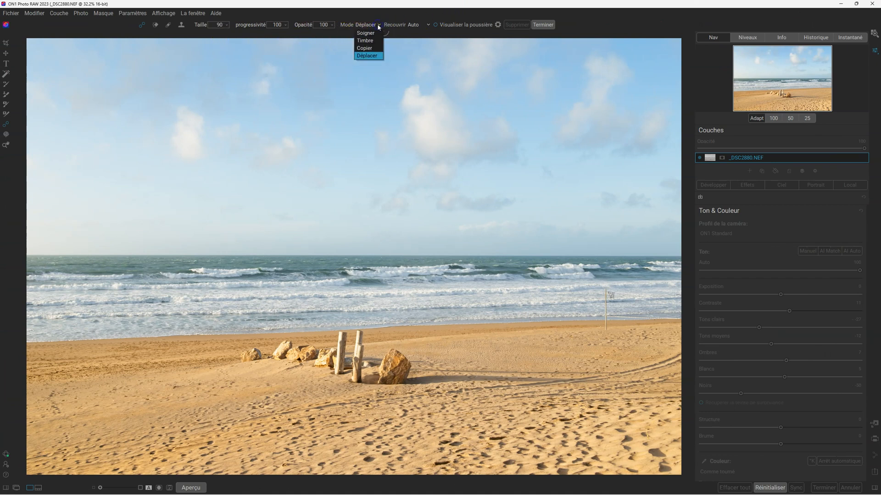
{"action": "left_click", "coordinate": [372, 56]}
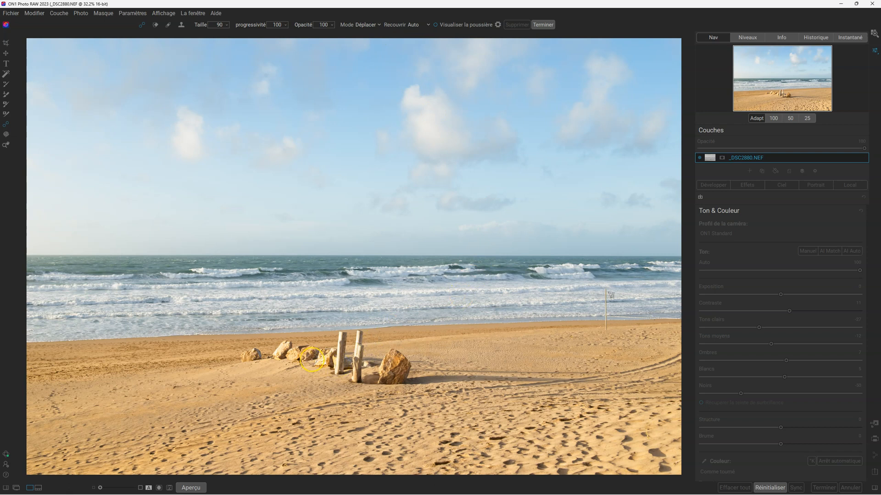
{"action": "scroll", "coordinate": [248, 359], "scroll_direction": "up", "scroll_amount": 2}
{"action": "left_click_drag", "start_coordinate": [253, 357], "coordinate": [243, 359]}
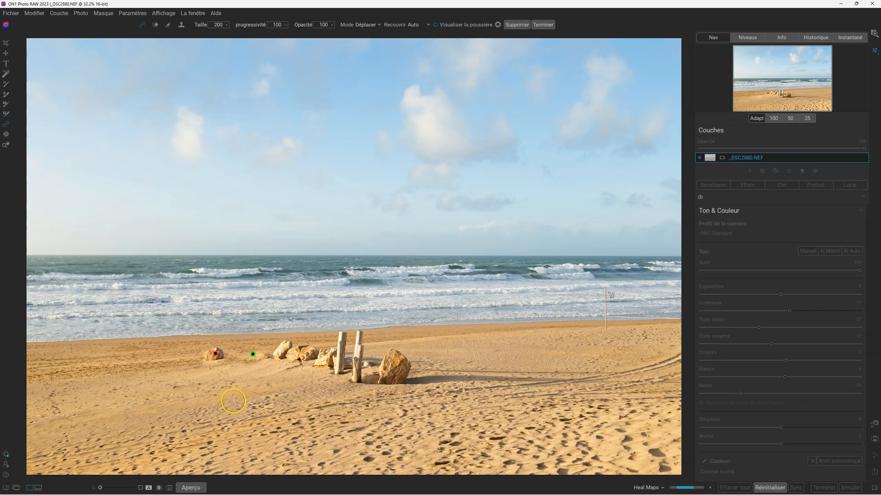
{"action": "left_click_drag", "start_coordinate": [215, 354], "coordinate": [208, 368]}
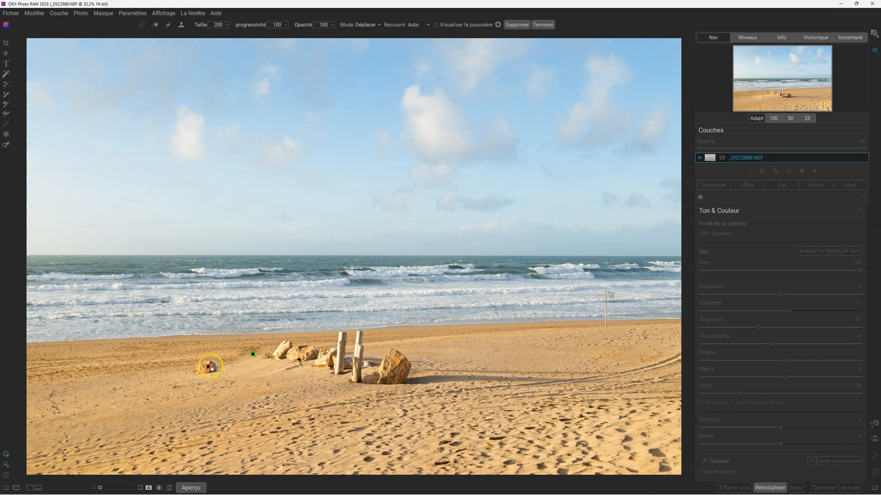
{"action": "left_click_drag", "start_coordinate": [208, 366], "coordinate": [207, 362]}
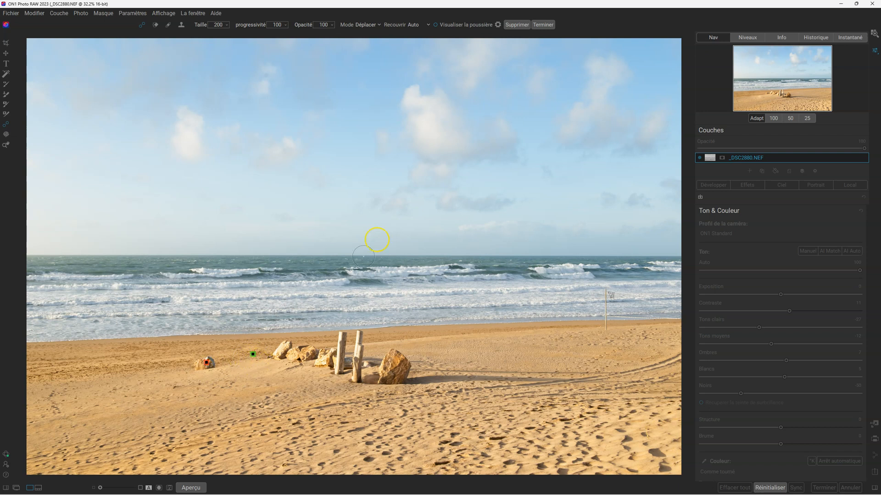
Set the brush's progressivité to 92 and nudge the relocated rock slightly.
{"action": "left_click", "coordinate": [285, 24]}
{"action": "left_click_drag", "start_coordinate": [205, 365], "coordinate": [204, 363]}
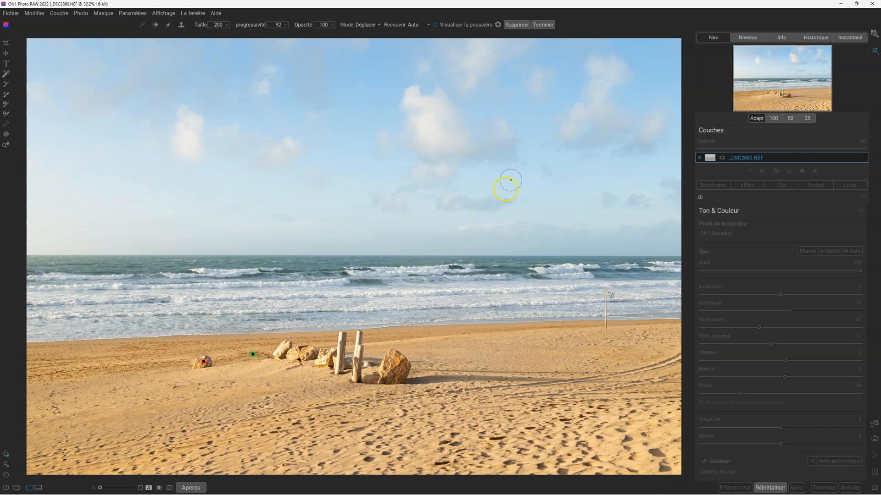
{"action": "left_click", "coordinate": [543, 24]}
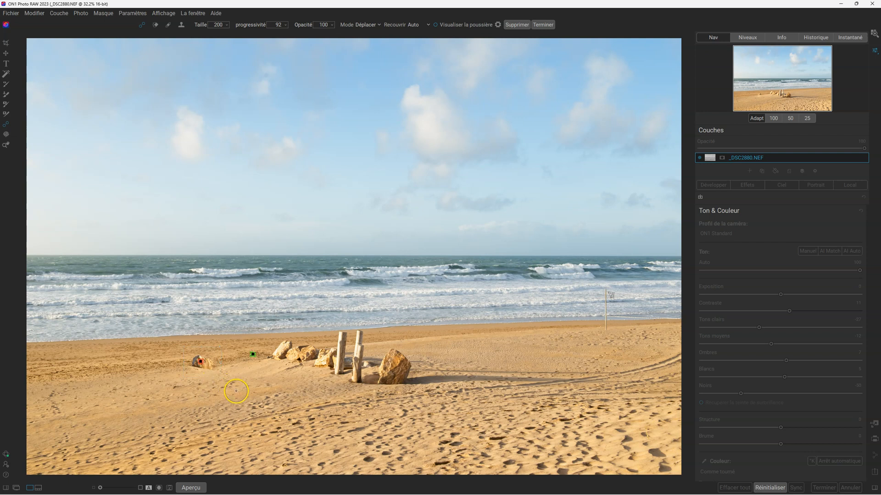
Flip the relocated rock vertically and flip it back.
{"action": "mouse_move", "coordinate": [213, 388]}
{"action": "left_click", "coordinate": [206, 381]}
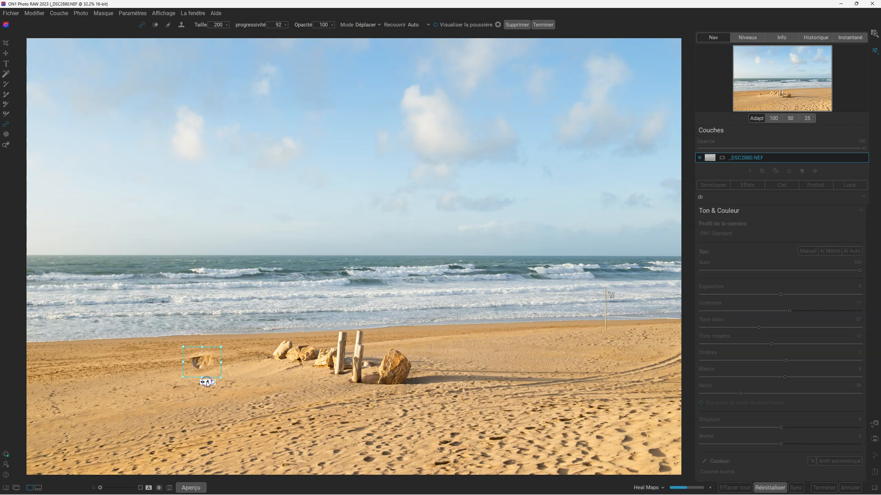
{"action": "left_click", "coordinate": [200, 393]}
{"action": "left_click", "coordinate": [206, 383]}
Scale the relocated rock down slightly and finish the healing edit.
{"action": "left_click", "coordinate": [201, 356]}
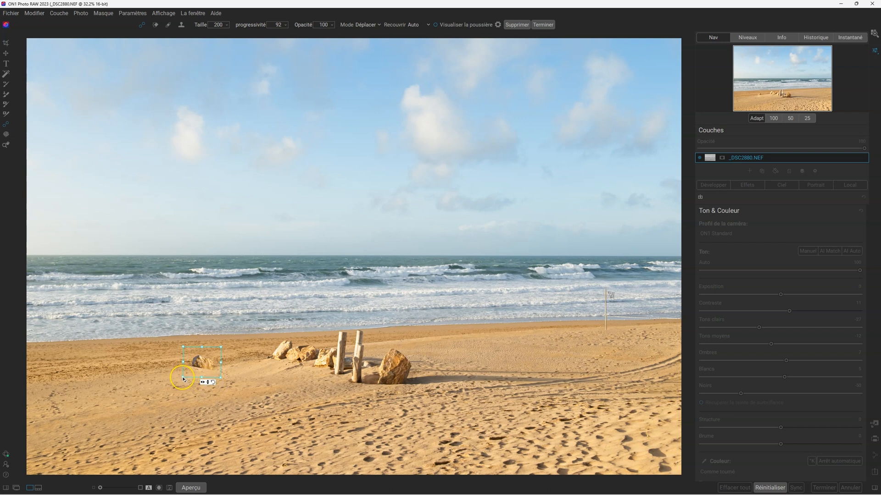
{"action": "left_click_drag", "start_coordinate": [184, 377], "coordinate": [189, 375]}
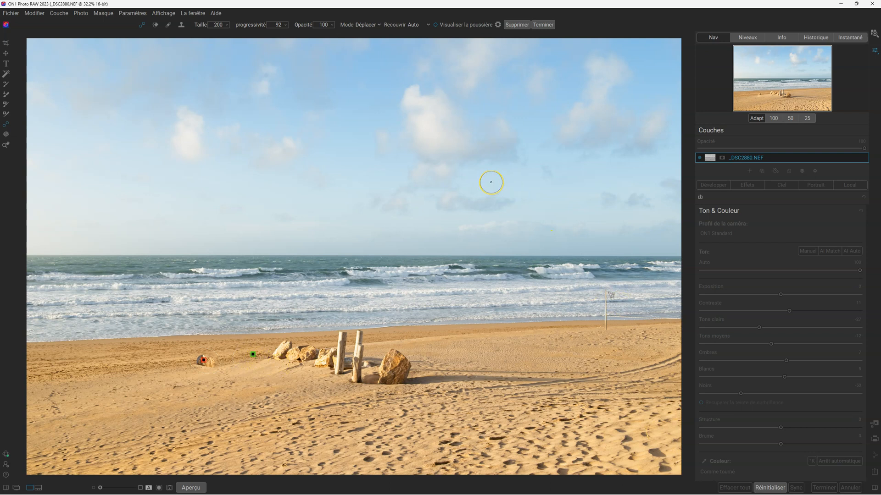
{"action": "left_click", "coordinate": [544, 25]}
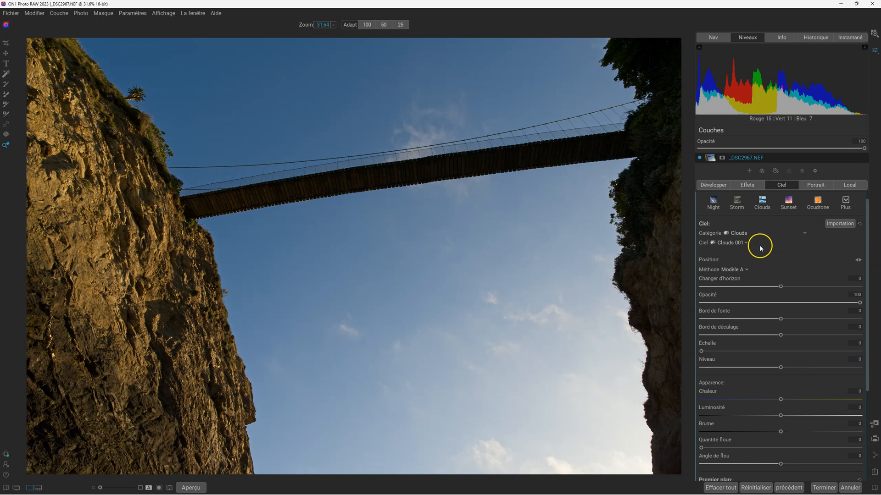
Replace the sky behind the bridge using the Clouds style and choose the Clouds 028 sky.
{"action": "left_click", "coordinate": [762, 207]}
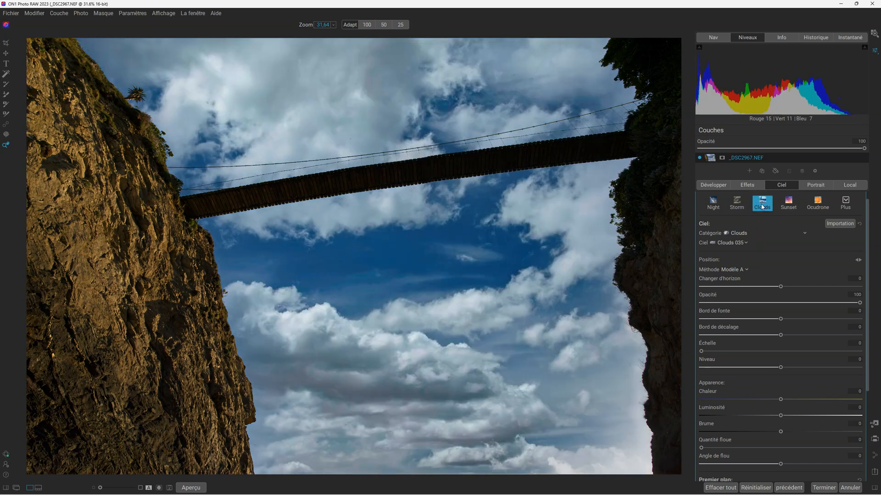
{"action": "left_click", "coordinate": [743, 243]}
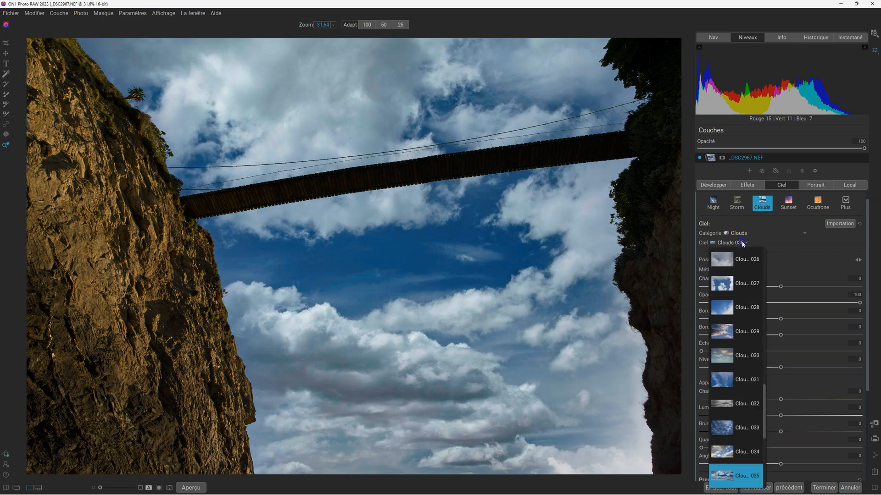
{"action": "left_click", "coordinate": [725, 304]}
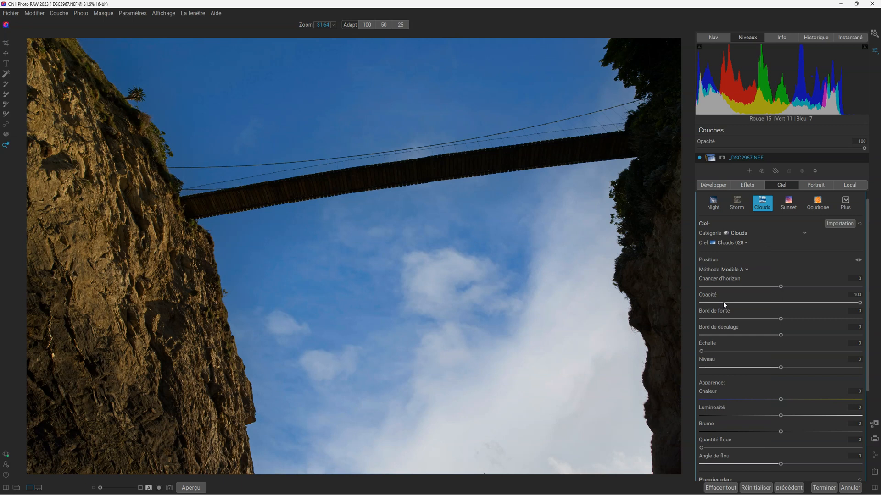
Try the Modèle B sky detection method and switch back to Modèle A.
{"action": "left_click", "coordinate": [746, 270]}
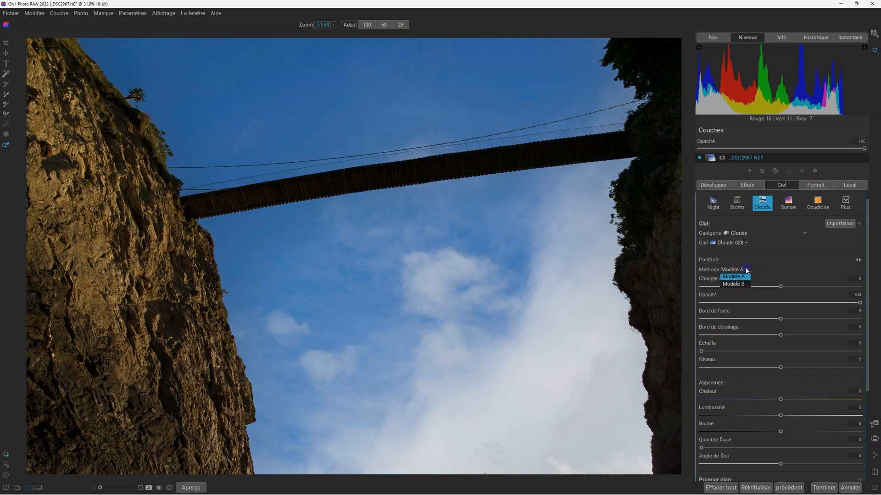
{"action": "left_click", "coordinate": [738, 286]}
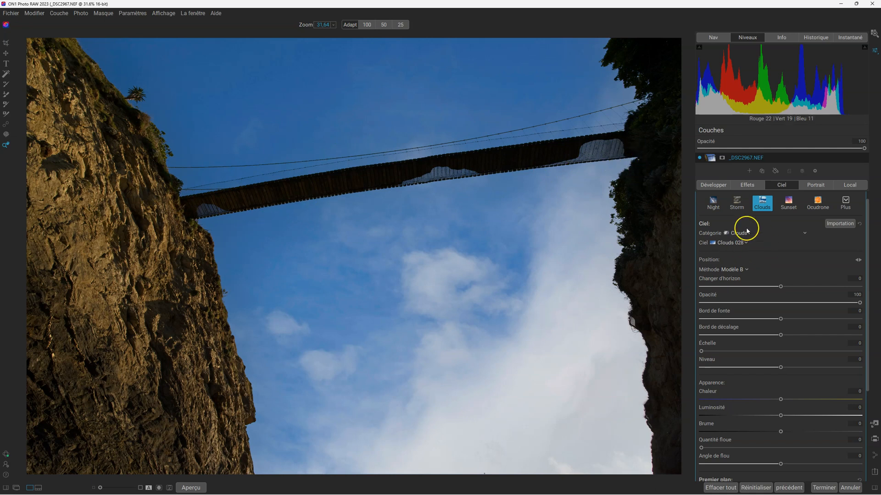
{"action": "left_click", "coordinate": [746, 269]}
{"action": "left_click", "coordinate": [743, 278]}
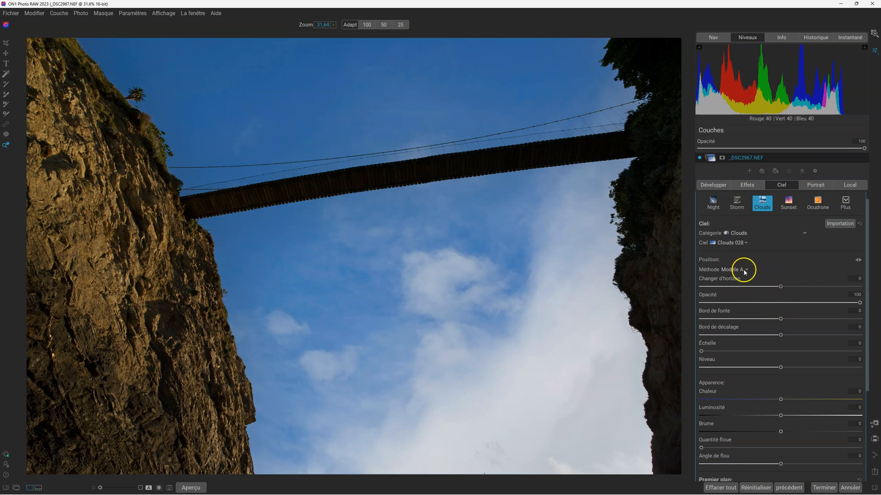
Open the Sky Swap AI mask options and preview the sky mask over the photo before hiding it again.
{"action": "scroll", "coordinate": [765, 273], "scroll_direction": "up", "scroll_amount": 1}
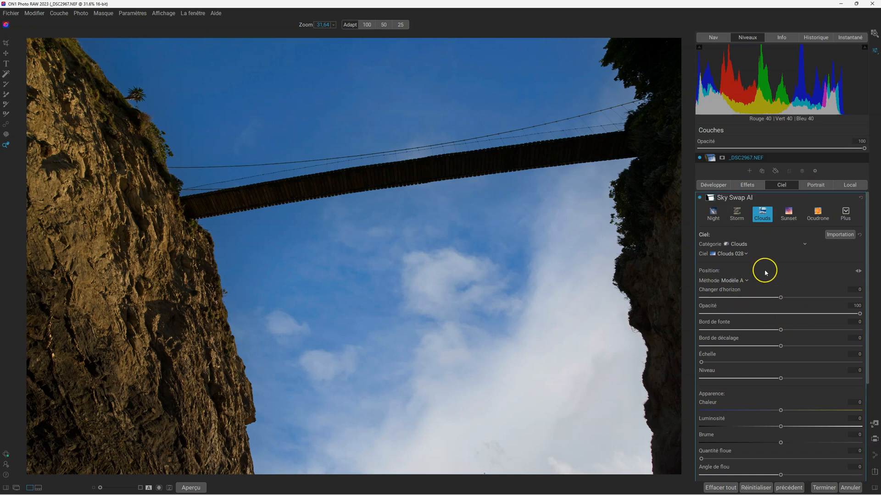
{"action": "left_click", "coordinate": [712, 199]}
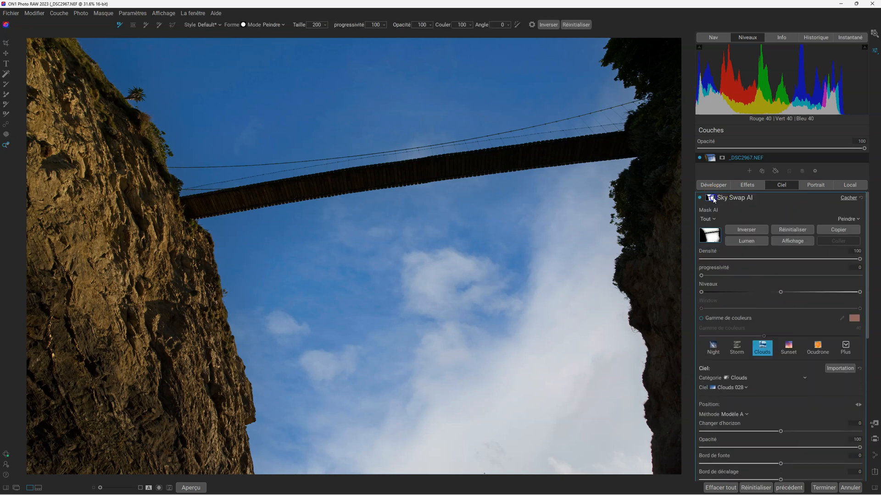
{"action": "left_click", "coordinate": [789, 243]}
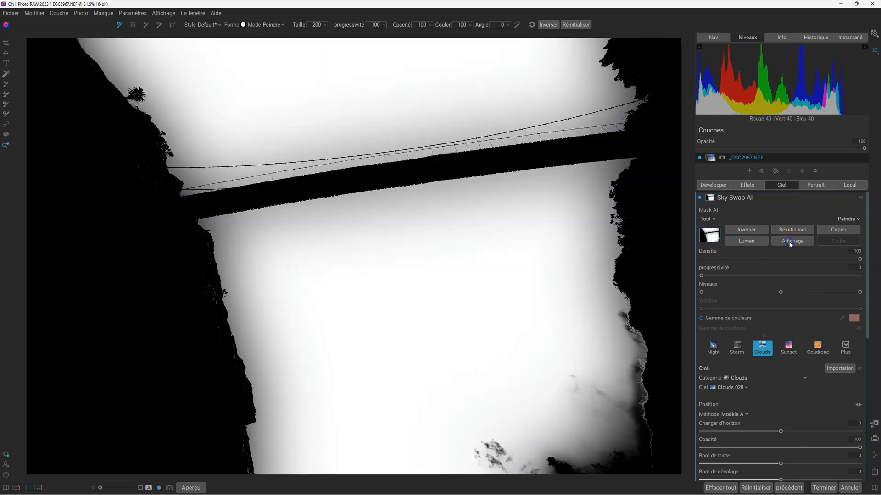
{"action": "left_click", "coordinate": [789, 244]}
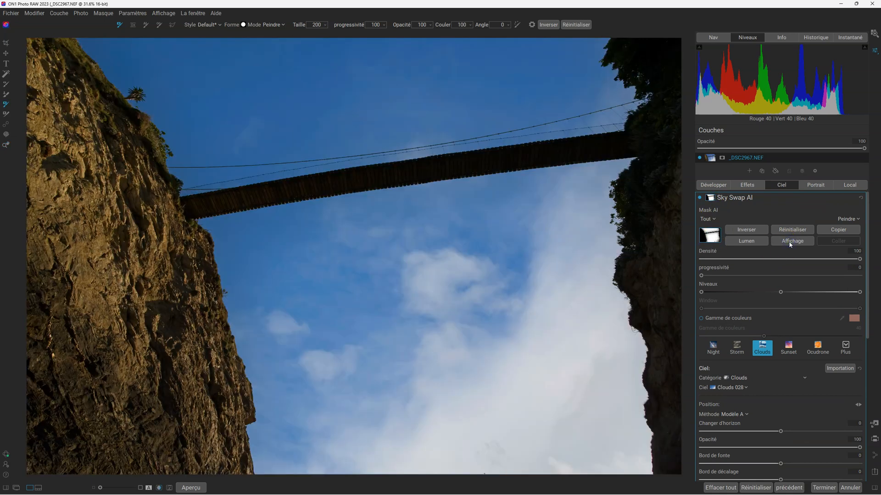
Set the replacement sky's horizon shift to 2 and its opacity to 100.
{"action": "scroll", "coordinate": [781, 293], "scroll_direction": "down", "scroll_amount": 1}
{"action": "scroll", "coordinate": [782, 296], "scroll_direction": "down", "scroll_amount": 2}
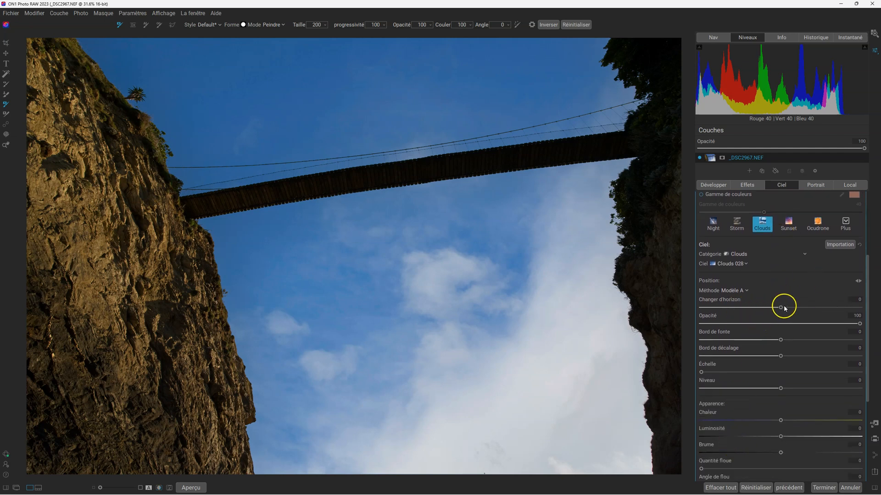
{"action": "mouse_move", "coordinate": [782, 305]}
{"action": "left_mouse_down"}
{"action": "mouse_move", "coordinate": [766, 309]}
{"action": "mouse_move", "coordinate": [813, 307]}
{"action": "mouse_move", "coordinate": [769, 309]}
{"action": "mouse_move", "coordinate": [783, 307]}
{"action": "left_mouse_up"}
{"action": "left_click_drag", "start_coordinate": [858, 324], "coordinate": [878, 328]}
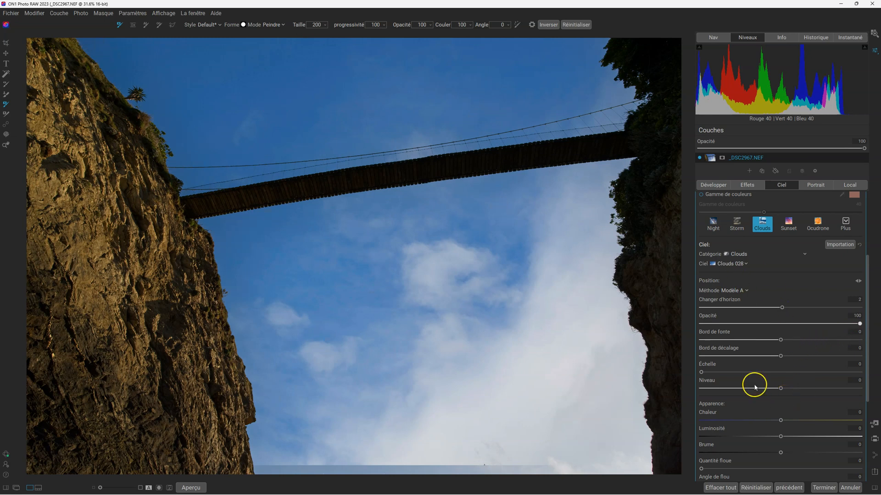
Return the replacement sky's horizon shift to 0 and set its scale to 31.
{"action": "left_click_drag", "start_coordinate": [782, 308], "coordinate": [781, 309]}
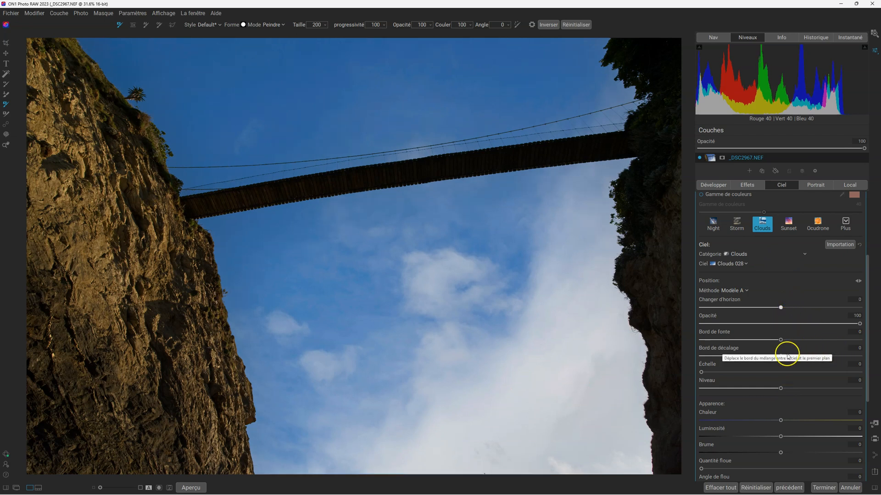
{"action": "left_click_drag", "start_coordinate": [781, 340], "coordinate": [787, 358]}
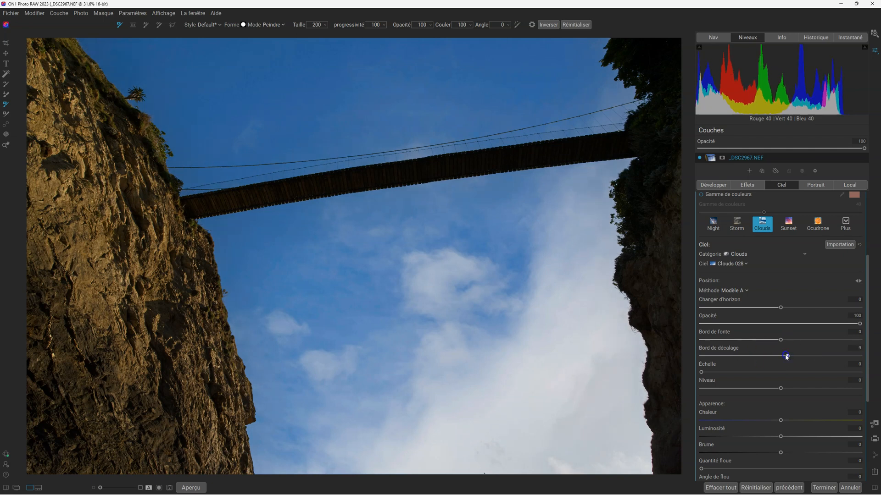
{"action": "mouse_move", "coordinate": [781, 390]}
{"action": "left_mouse_down"}
{"action": "mouse_move", "coordinate": [804, 389]}
{"action": "mouse_move", "coordinate": [741, 389]}
{"action": "mouse_move", "coordinate": [811, 389]}
{"action": "mouse_move", "coordinate": [776, 389]}
{"action": "left_mouse_up"}
{"action": "double_click", "coordinate": [776, 389]}
{"action": "left_click_drag", "start_coordinate": [703, 371], "coordinate": [750, 373]}
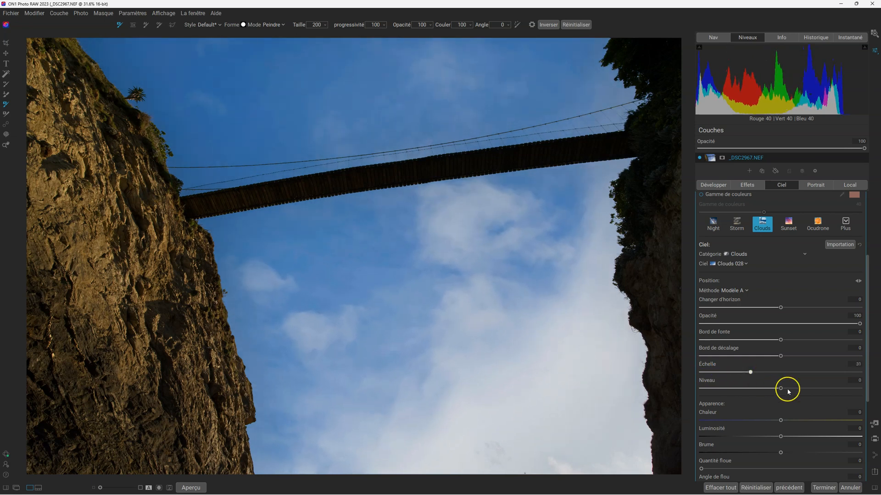
Set the sky's warmth to 95, brightness to 11, haze to 1, blur amount to 60 and blur angle to 9.
{"action": "scroll", "coordinate": [816, 393], "scroll_direction": "down", "scroll_amount": 3}
{"action": "left_click_drag", "start_coordinate": [780, 358], "coordinate": [858, 360]}
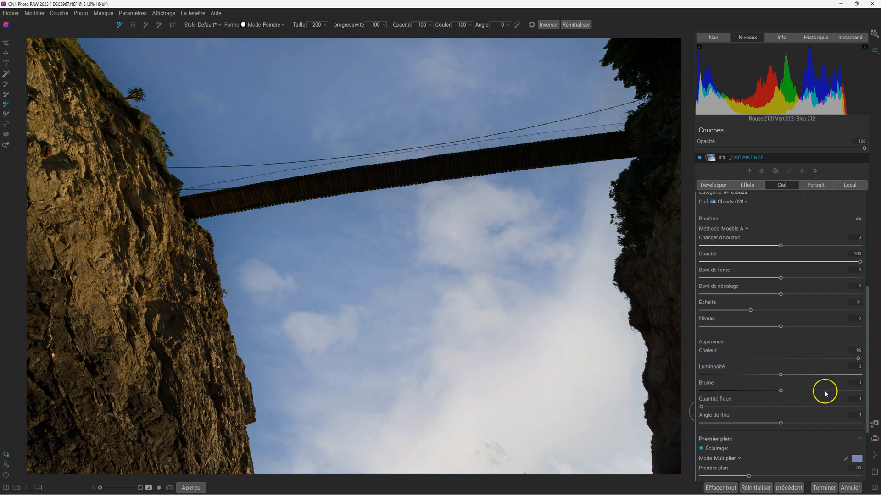
{"action": "mouse_move", "coordinate": [781, 379]}
{"action": "left_mouse_down"}
{"action": "mouse_move", "coordinate": [801, 375]}
{"action": "mouse_move", "coordinate": [781, 389]}
{"action": "mouse_move", "coordinate": [739, 391]}
{"action": "mouse_move", "coordinate": [792, 391]}
{"action": "mouse_move", "coordinate": [781, 390]}
{"action": "left_mouse_up"}
{"action": "left_click_drag", "start_coordinate": [700, 407], "coordinate": [796, 406]}
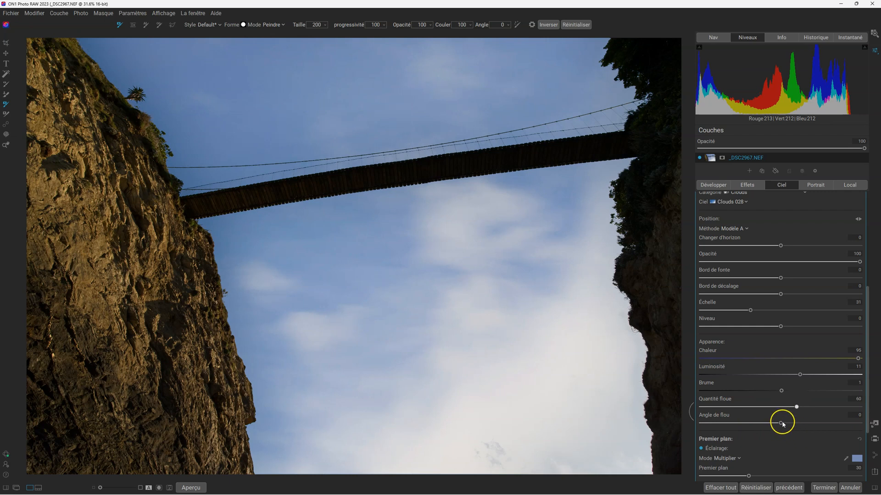
{"action": "scroll", "coordinate": [788, 411], "scroll_direction": "down", "scroll_amount": 2}
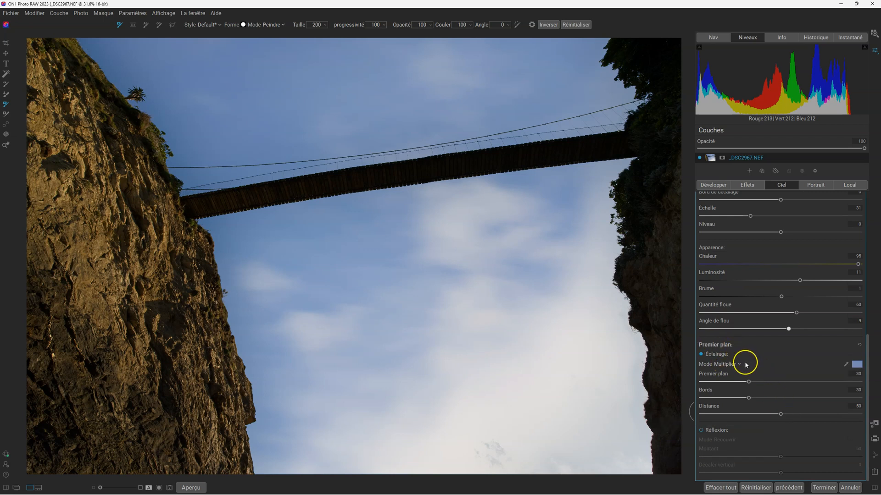
Compare the Écran and Multiplier modes for the foreground lighting and choose Écran.
{"action": "left_click", "coordinate": [737, 365]}
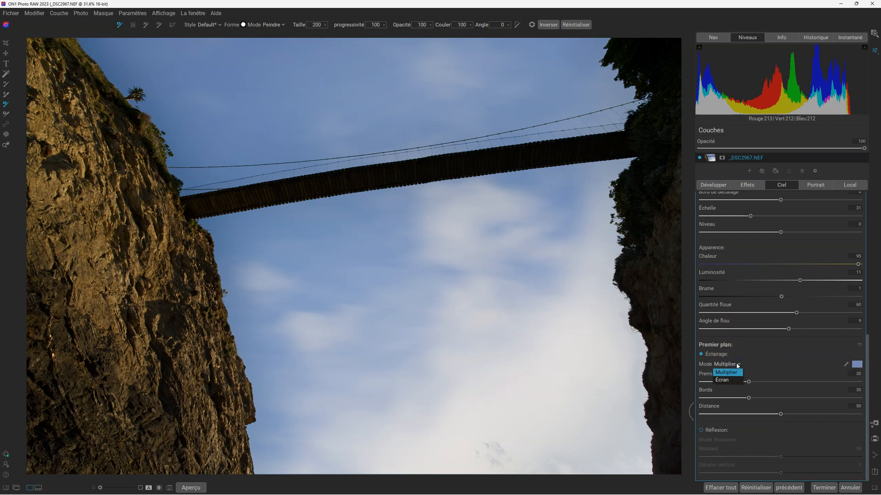
{"action": "left_click", "coordinate": [722, 381]}
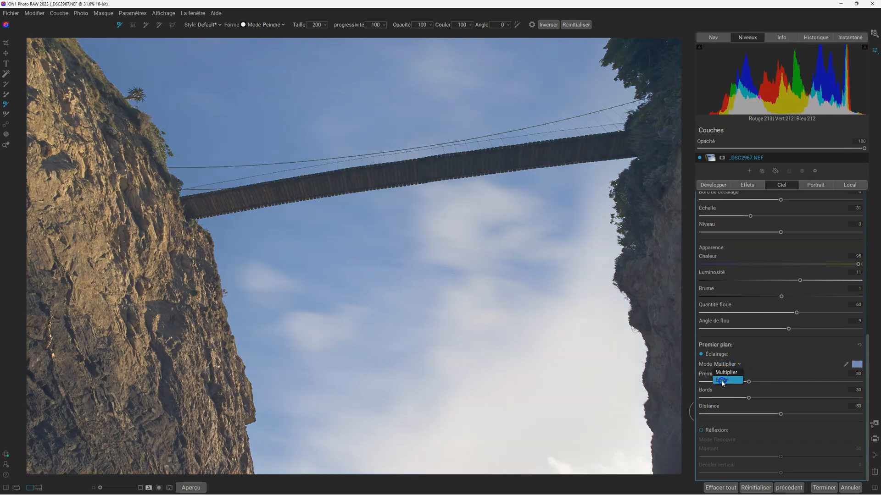
{"action": "left_click", "coordinate": [736, 364]}
{"action": "left_click", "coordinate": [733, 374]}
{"action": "left_click", "coordinate": [730, 365]}
{"action": "left_click", "coordinate": [725, 380]}
Set the foreground lighting's Premier plan amount to 7, its edges to 37 and its distance to 38.
{"action": "left_click", "coordinate": [749, 383]}
{"action": "left_click_drag", "start_coordinate": [748, 384], "coordinate": [761, 415]}
{"action": "left_click_drag", "start_coordinate": [735, 382], "coordinate": [712, 382]}
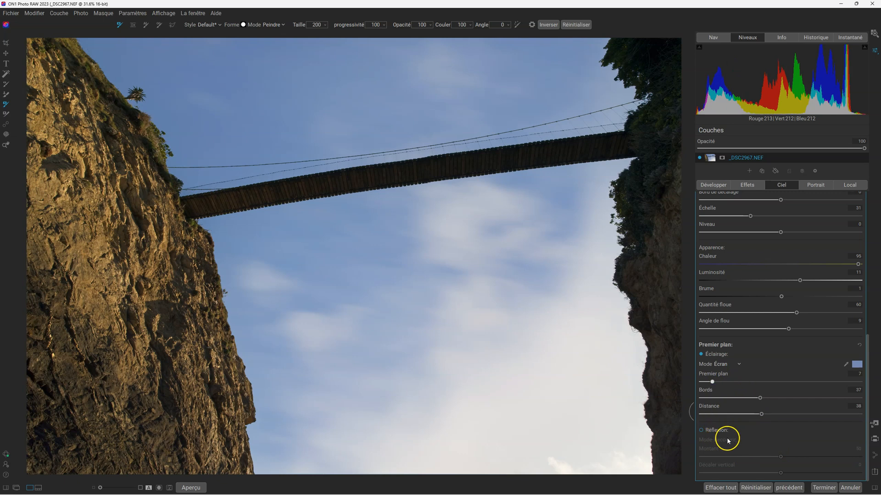
Turn the foreground lighting off and on several times to compare its effect, leaving it on.
{"action": "left_click", "coordinate": [700, 354]}
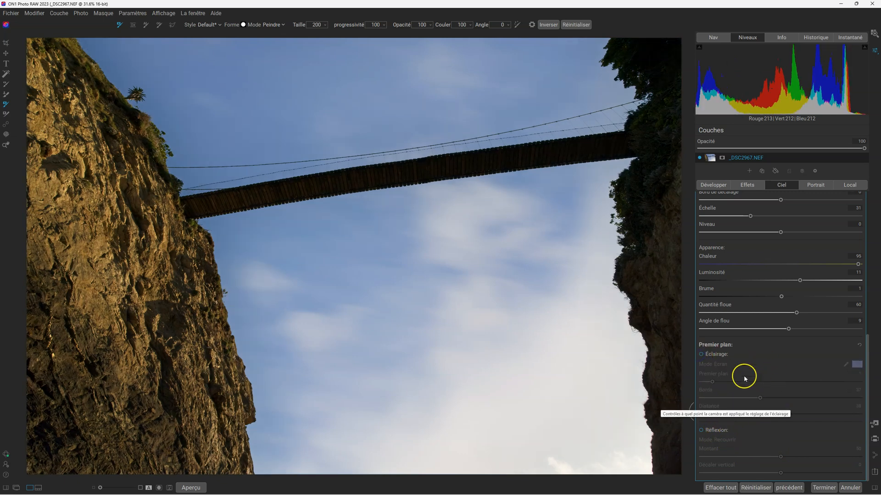
{"action": "left_click", "coordinate": [702, 355]}
{"action": "left_click", "coordinate": [701, 355]}
{"action": "left_click", "coordinate": [701, 355]}
{"action": "left_click", "coordinate": [701, 355]}
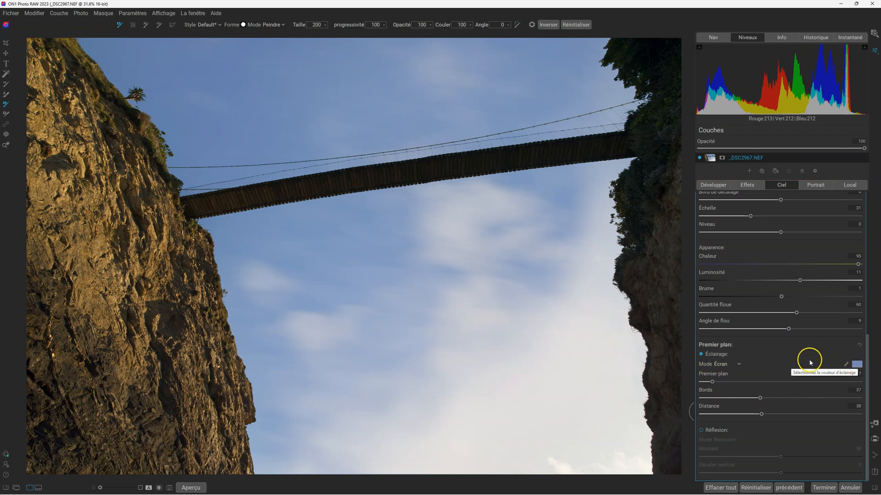
{"action": "left_click", "coordinate": [702, 355]}
{"action": "left_click", "coordinate": [701, 355]}
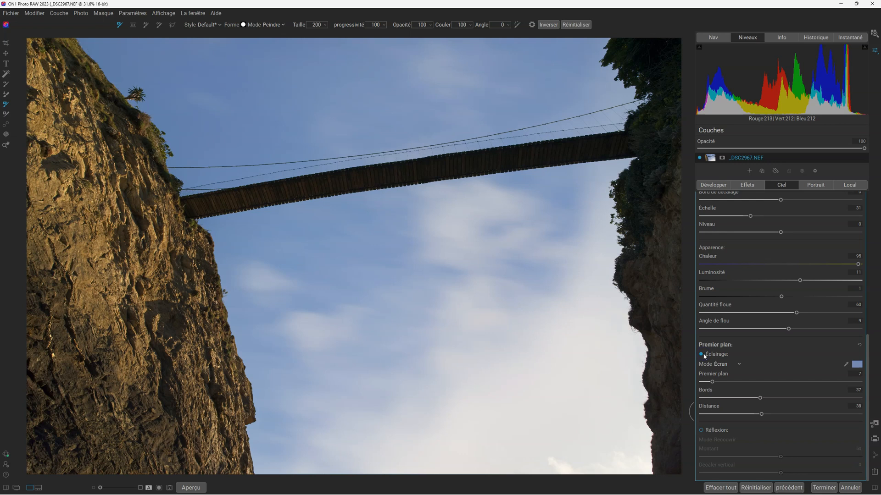
Display the sky replacement mask in black and white over the photo.
{"action": "scroll", "coordinate": [801, 340], "scroll_direction": "up", "scroll_amount": 5}
{"action": "scroll", "coordinate": [801, 344], "scroll_direction": "up", "scroll_amount": 2}
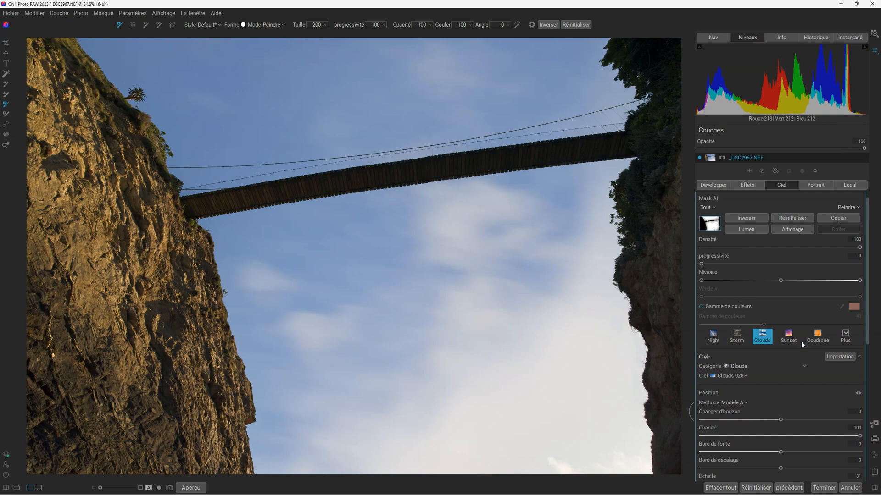
{"action": "left_click", "coordinate": [794, 230]}
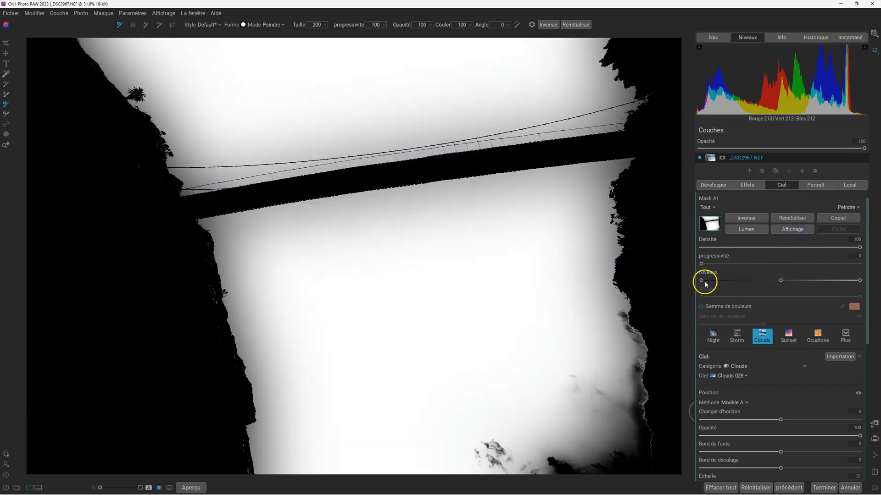
{"action": "left_click", "coordinate": [792, 229]}
{"action": "left_click", "coordinate": [793, 230]}
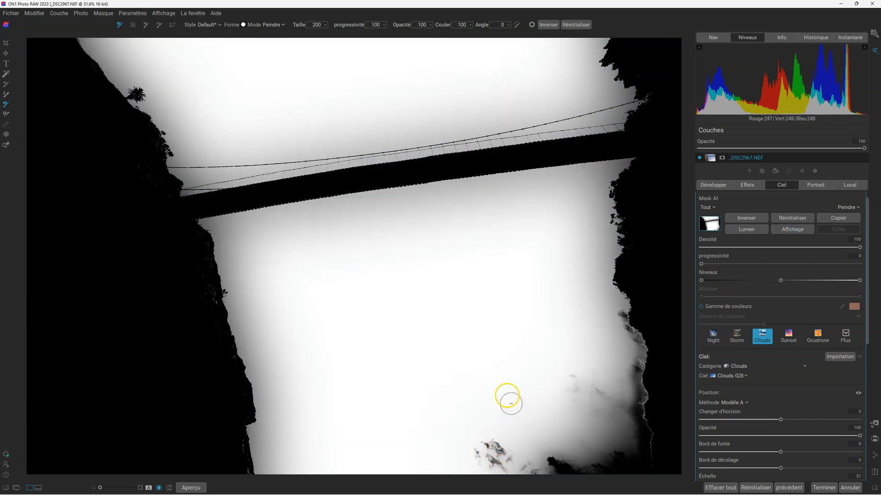
Paint the missed cloud patches at the sky's lower edge into the mask with Paint In, and open the Développer adjustments.
{"action": "key", "text": "x"}
{"action": "left_click_drag", "start_coordinate": [507, 395], "coordinate": [502, 403]}
{"action": "mouse_move", "coordinate": [501, 402]}
{"action": "left_mouse_down"}
{"action": "mouse_move", "coordinate": [491, 436]}
{"action": "mouse_move", "coordinate": [498, 451]}
{"action": "mouse_move", "coordinate": [489, 453]}
{"action": "mouse_move", "coordinate": [489, 444]}
{"action": "mouse_move", "coordinate": [490, 458]}
{"action": "mouse_move", "coordinate": [503, 452]}
{"action": "mouse_move", "coordinate": [491, 446]}
{"action": "mouse_move", "coordinate": [486, 347]}
{"action": "mouse_move", "coordinate": [598, 273]}
{"action": "mouse_move", "coordinate": [618, 273]}
{"action": "mouse_move", "coordinate": [537, 316]}
{"action": "left_mouse_up"}
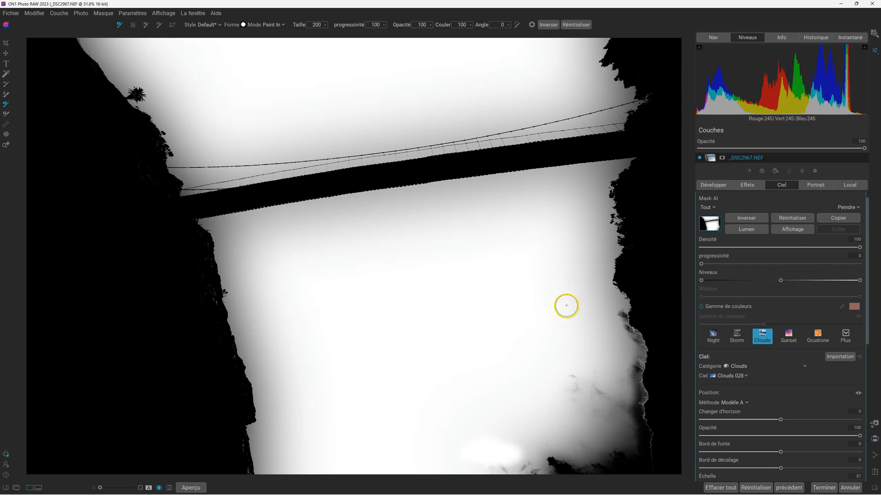
{"action": "key", "text": "o"}
{"action": "mouse_move", "coordinate": [552, 463]}
{"action": "left_mouse_down"}
{"action": "mouse_move", "coordinate": [480, 474]}
{"action": "mouse_move", "coordinate": [614, 469]}
{"action": "mouse_move", "coordinate": [616, 456]}
{"action": "mouse_move", "coordinate": [482, 468]}
{"action": "mouse_move", "coordinate": [586, 472]}
{"action": "mouse_move", "coordinate": [622, 457]}
{"action": "mouse_move", "coordinate": [636, 467]}
{"action": "left_mouse_up"}
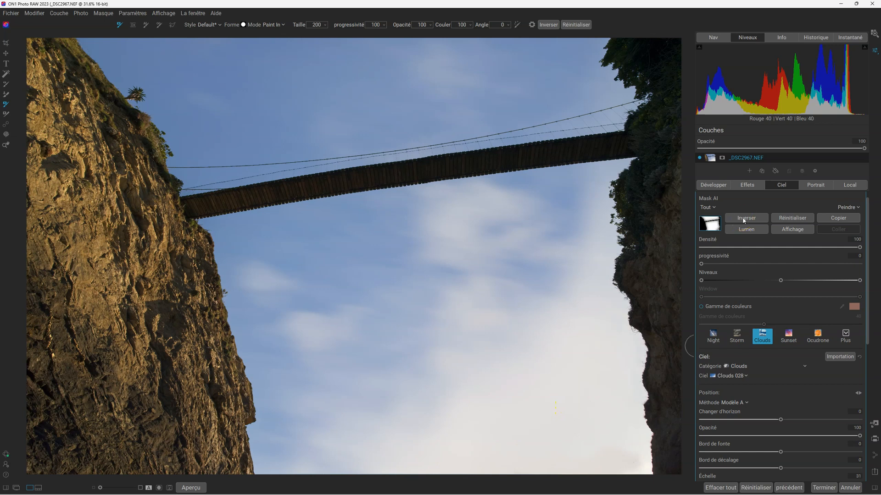
{"action": "left_click", "coordinate": [713, 185]}
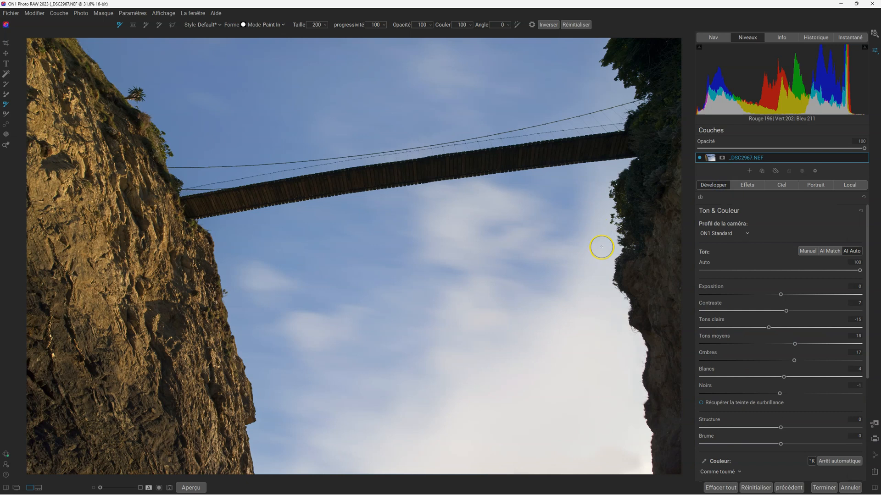